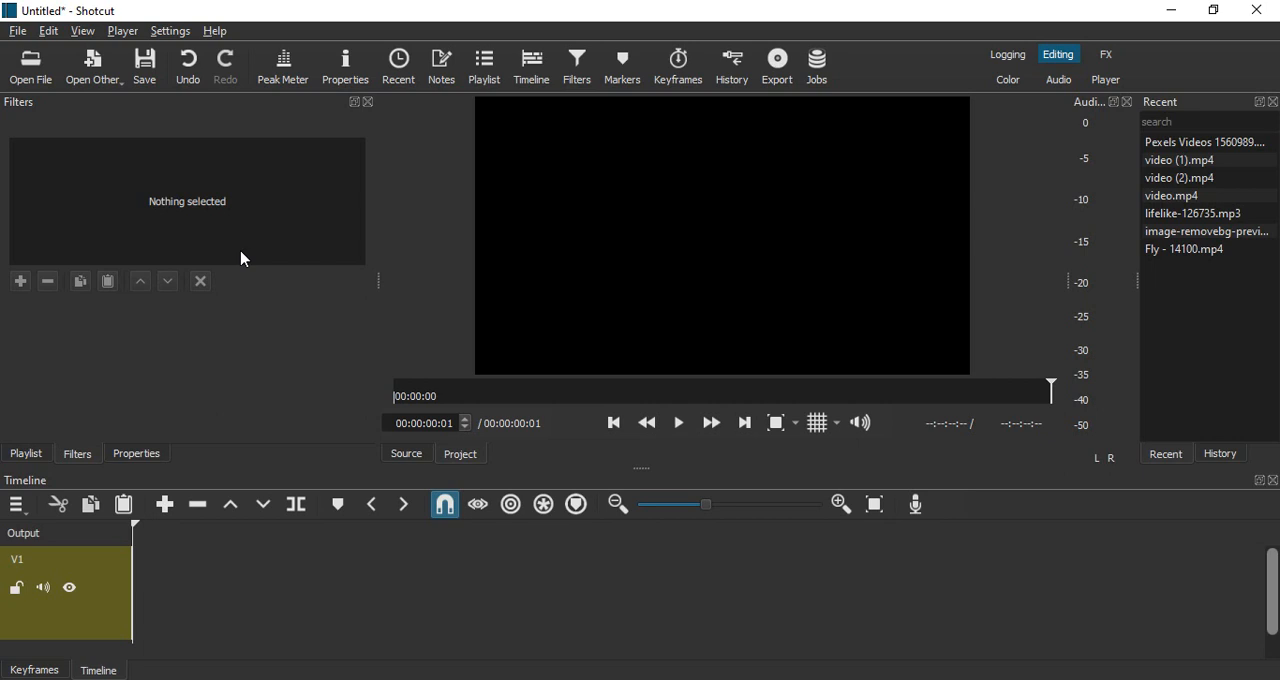
- Open the recent Pexels Videos 1560989.mp4 clip and append it to the V1 timeline track
{"action": "double_click", "coordinate": [1220, 147]}
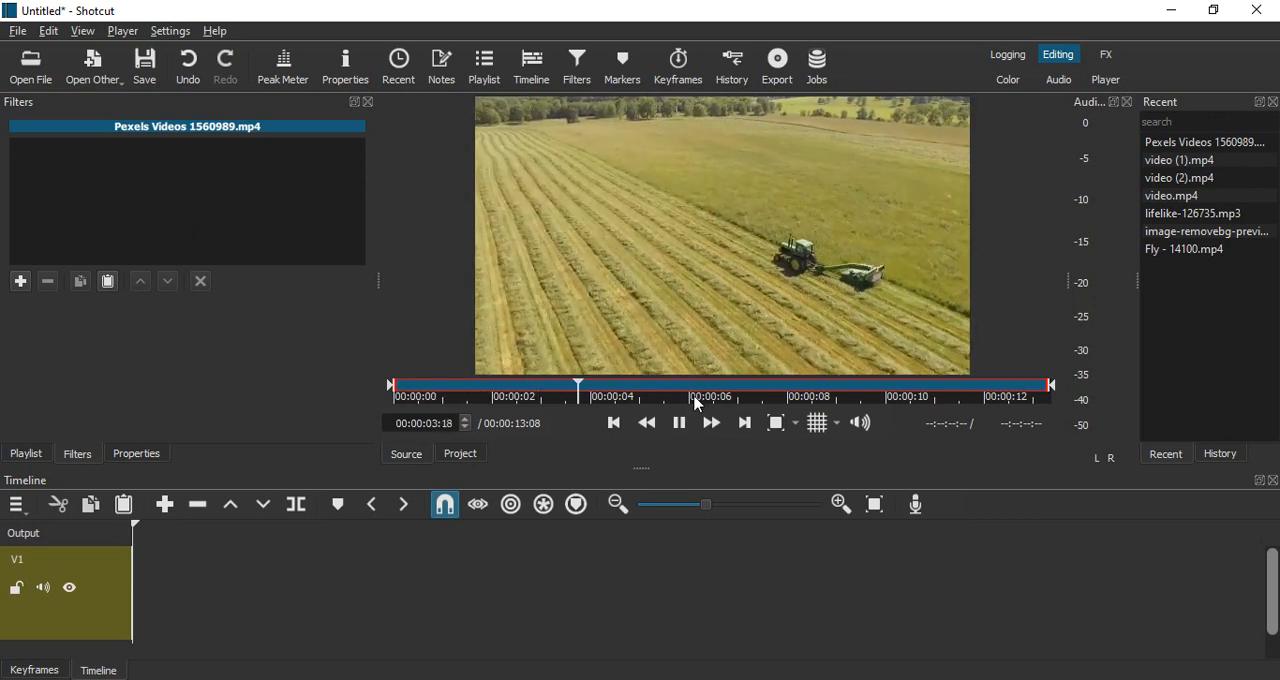
{"action": "left_click", "coordinate": [684, 423]}
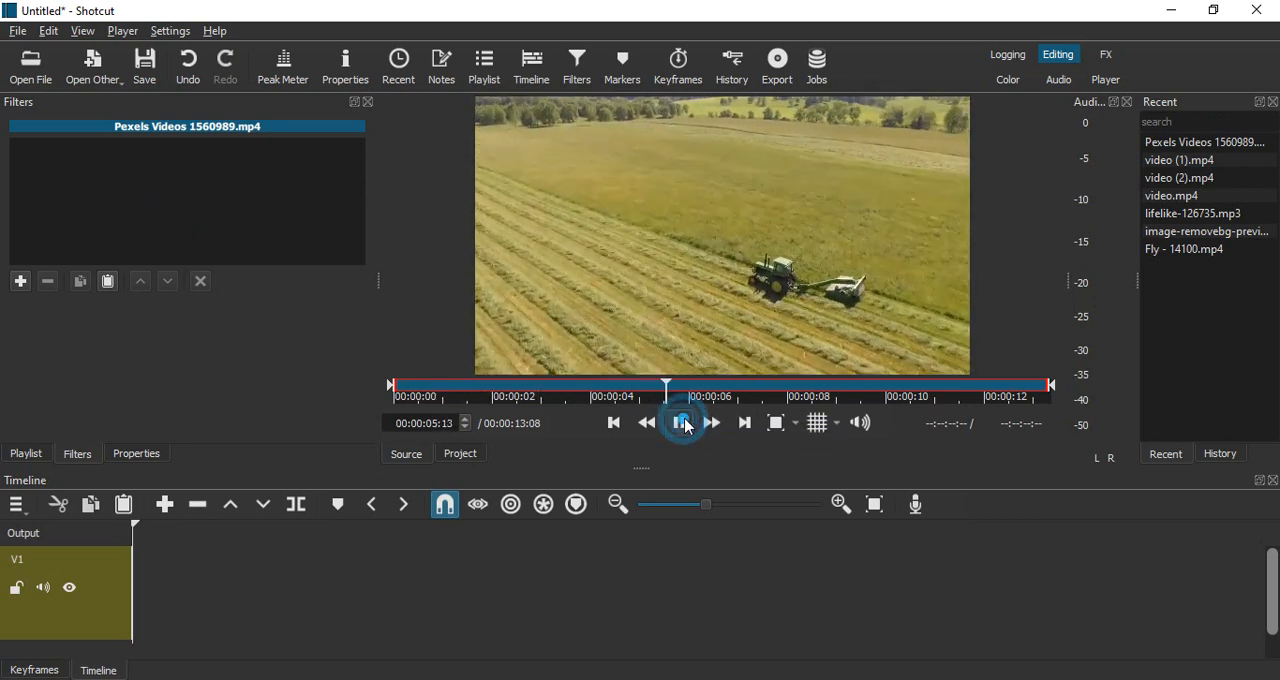
{"action": "left_click", "coordinate": [167, 505]}
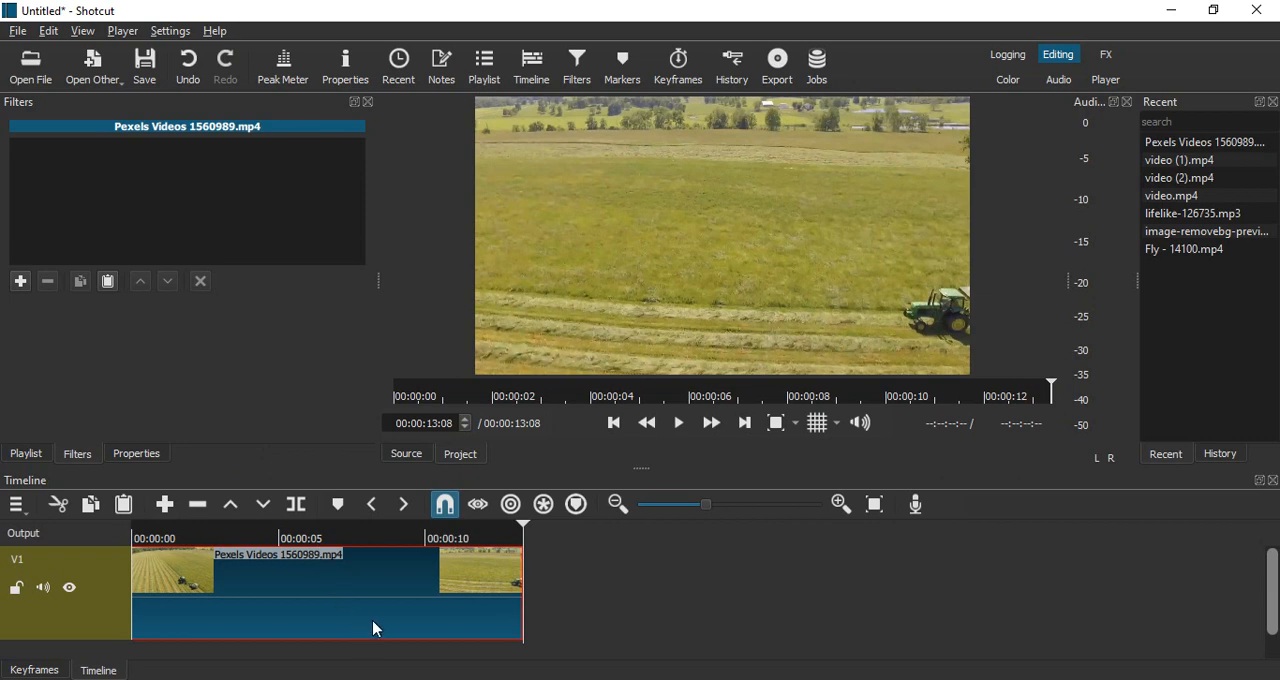
- Apply the Fade In Video filter to the timeline clip and preview it from the start
{"action": "left_click", "coordinate": [572, 84]}
{"action": "left_click", "coordinate": [20, 281]}
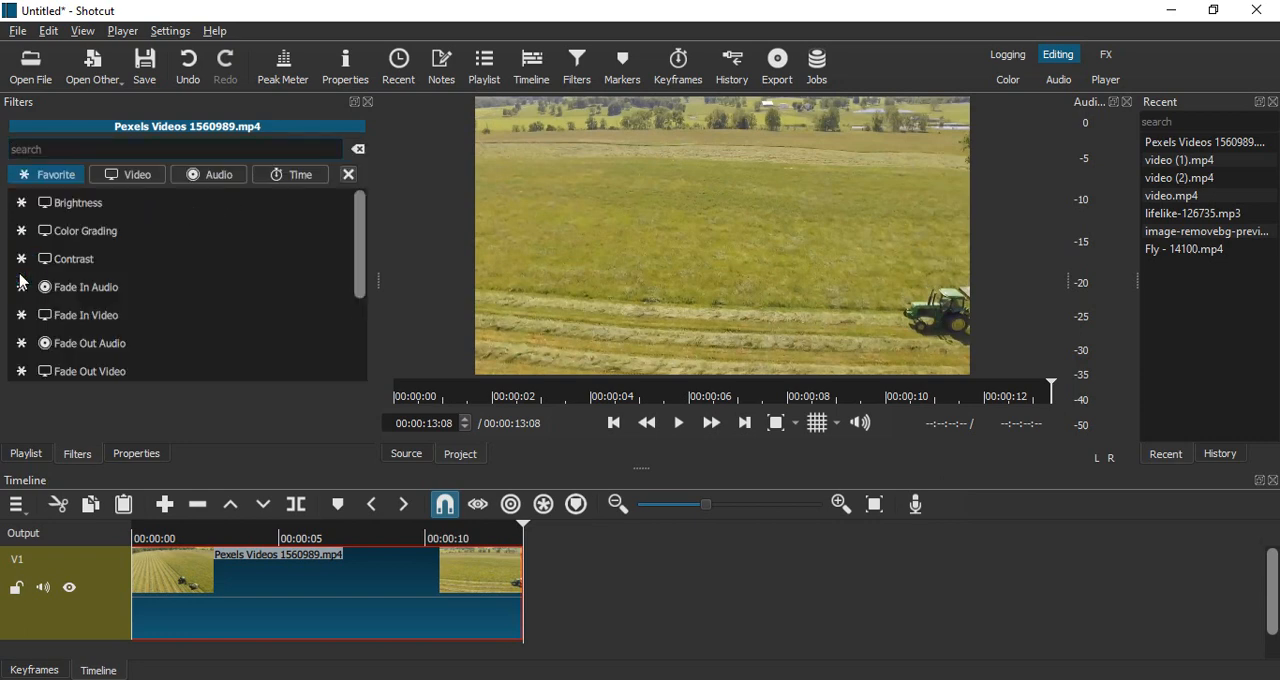
{"action": "type", "text": "fade"}
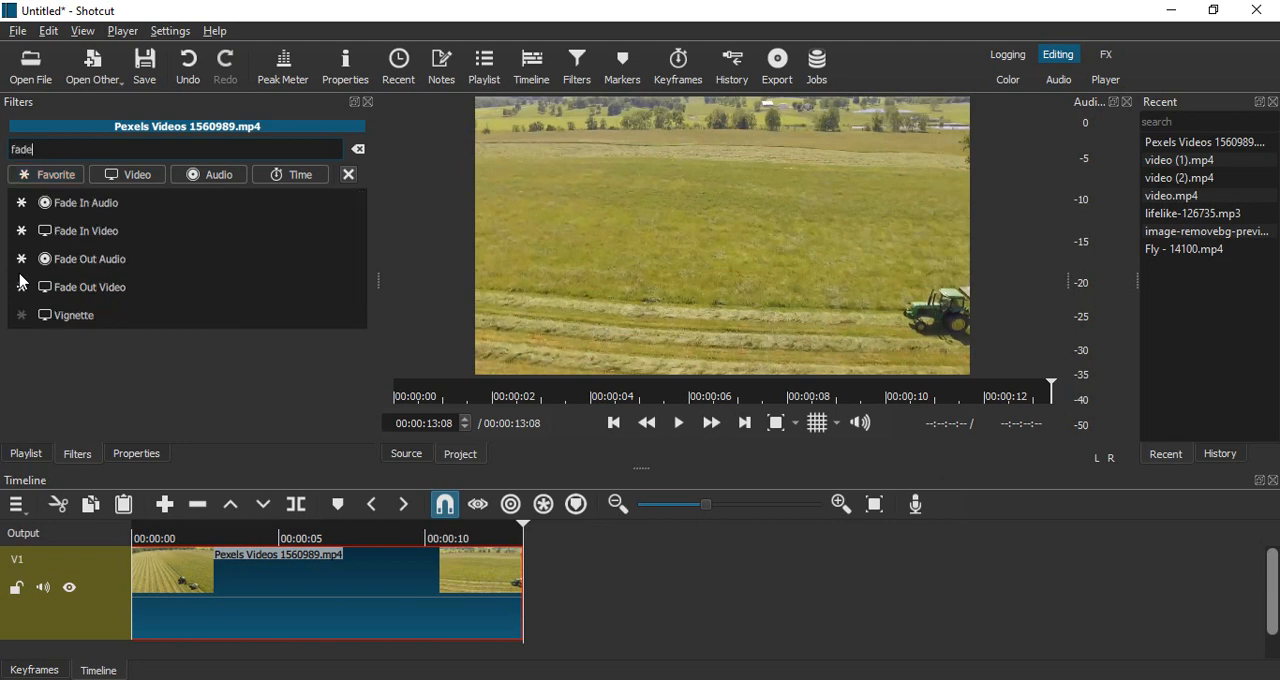
{"action": "type", "text": " in"}
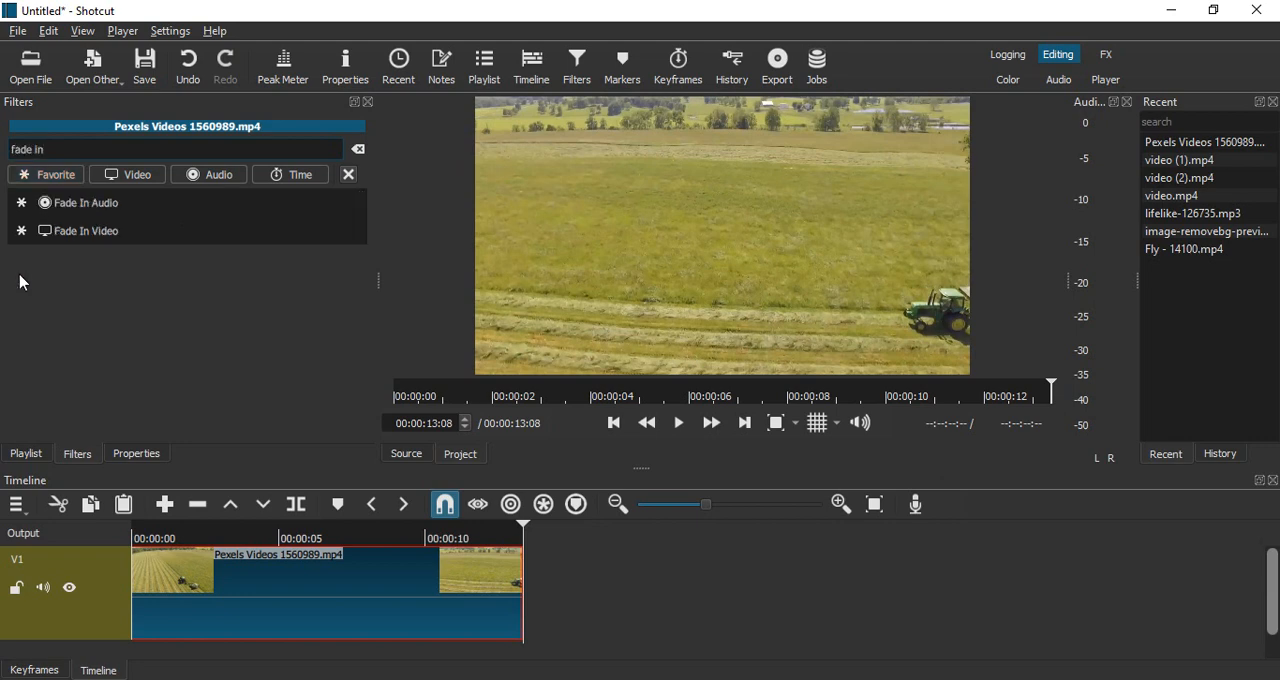
{"action": "left_click", "coordinate": [83, 237]}
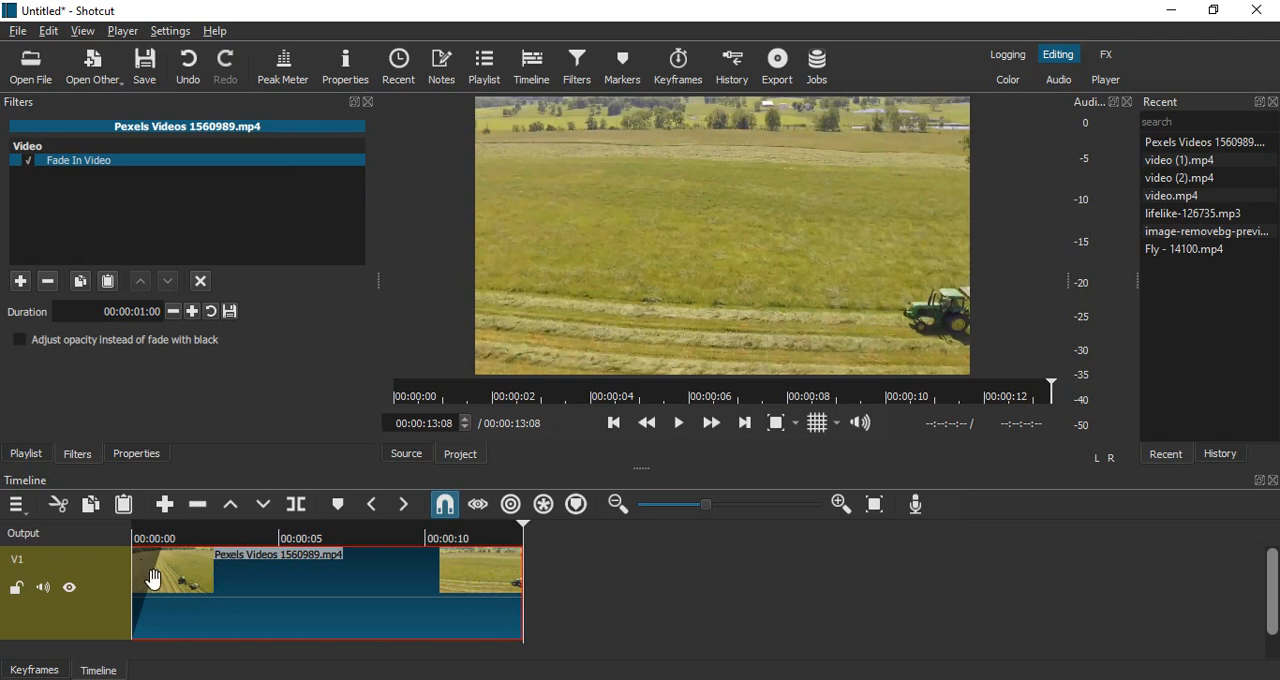
{"action": "left_click", "coordinate": [617, 426]}
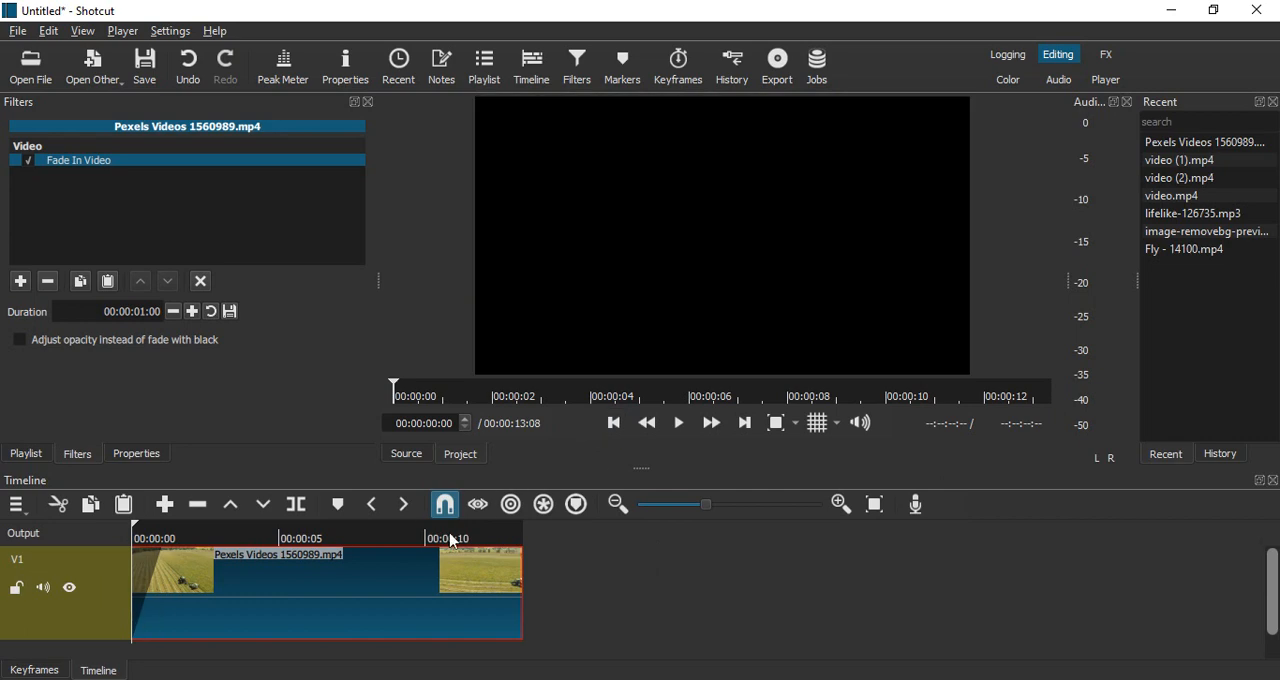
{"action": "left_click", "coordinate": [680, 424]}
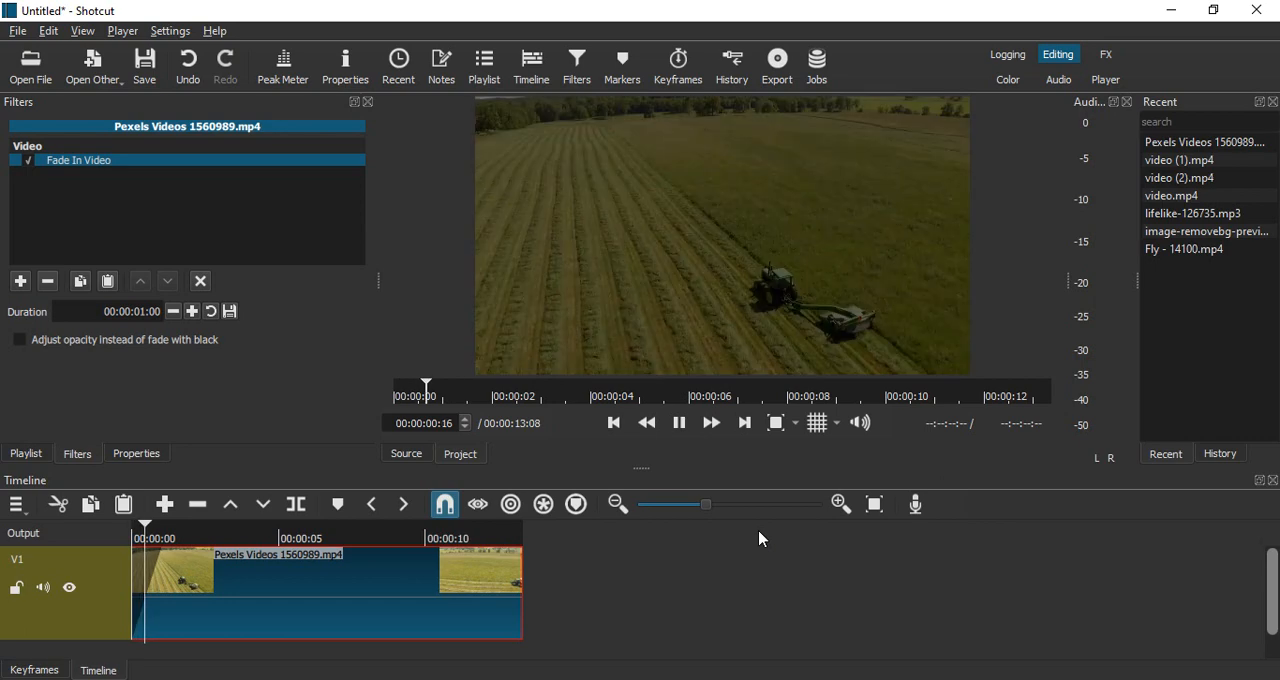
{"action": "left_click", "coordinate": [677, 434]}
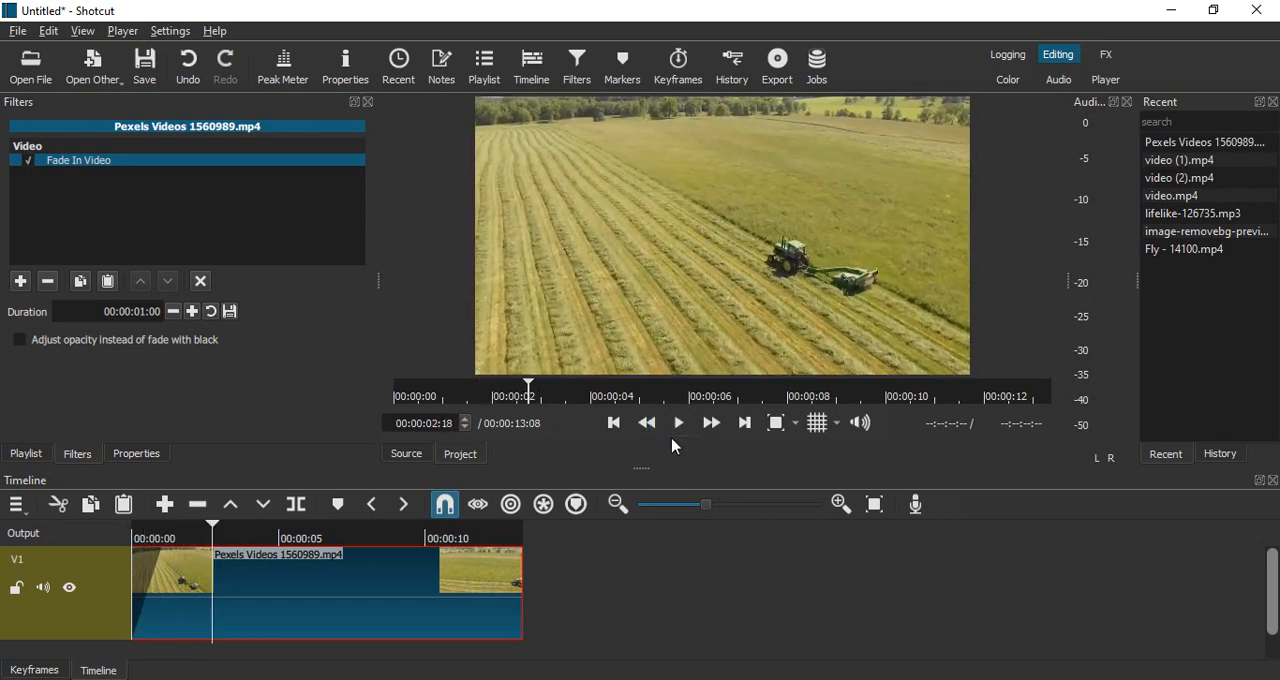
- Set the Fade In Video duration to 00:00:04:00 and preview the fade from the start
{"action": "double_click", "coordinate": [145, 310]}
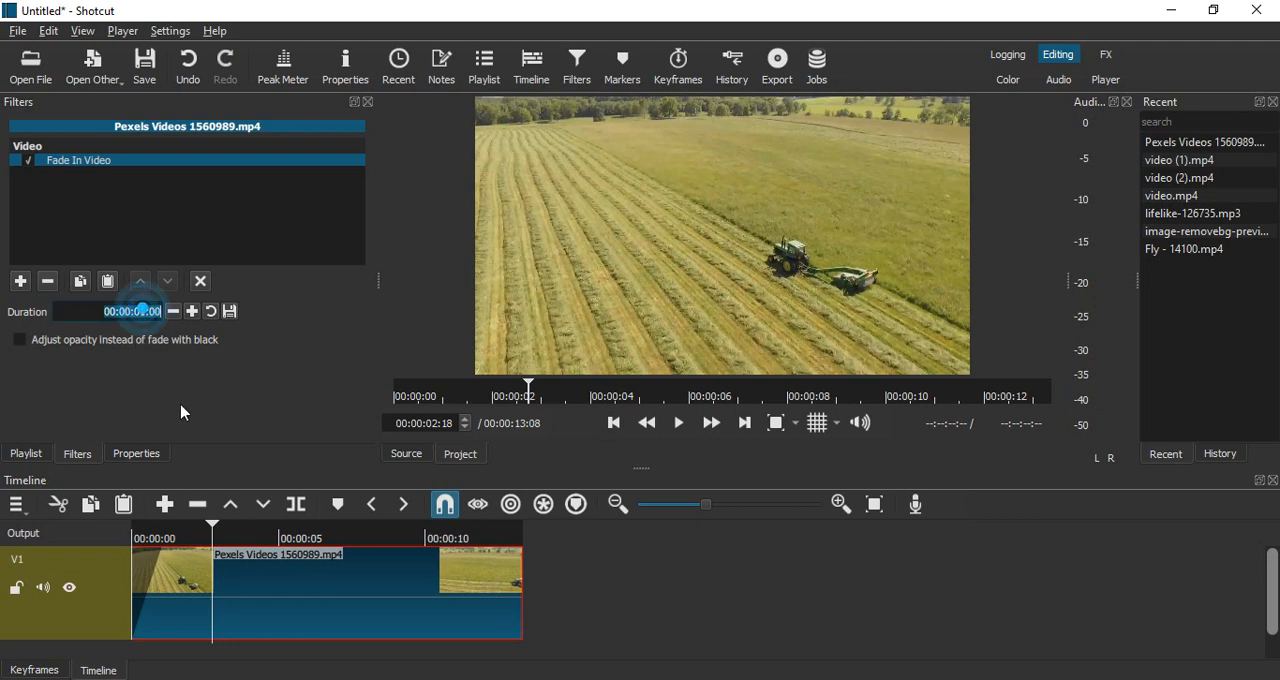
{"action": "left_click", "coordinate": [148, 318]}
{"action": "key", "text": "BackSpace"}
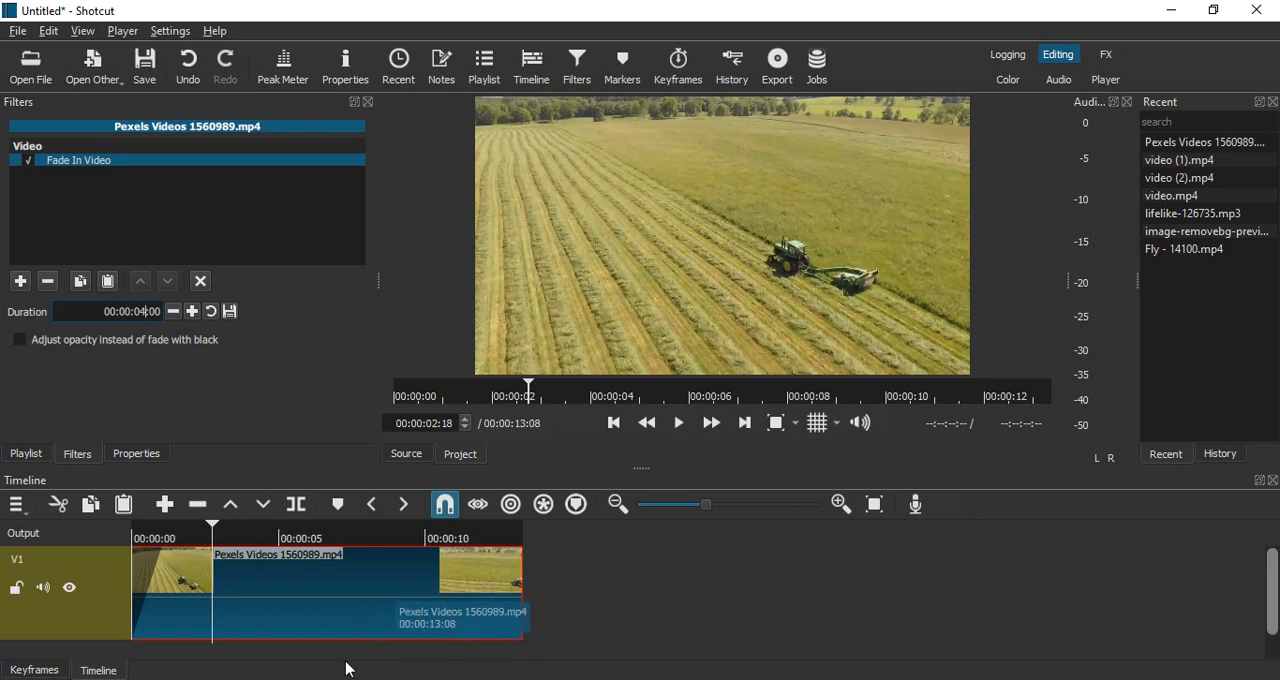
{"action": "left_click", "coordinate": [667, 656]}
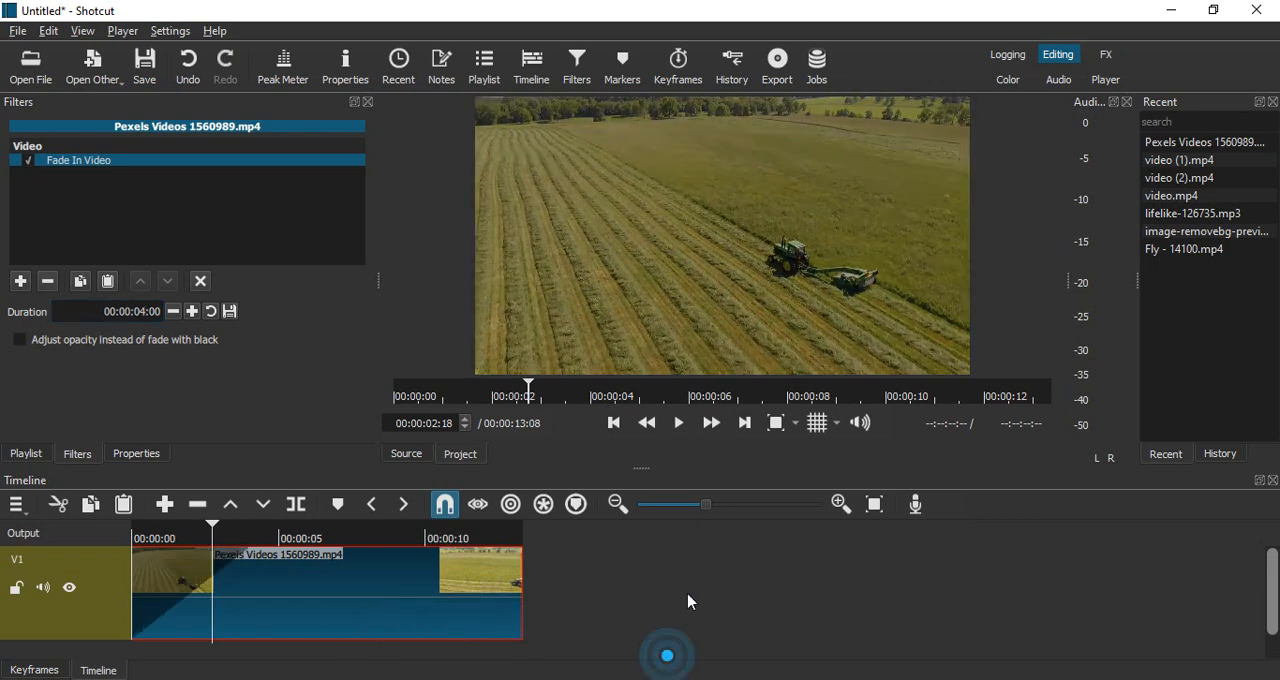
{"action": "left_click", "coordinate": [614, 422]}
{"action": "left_click", "coordinate": [686, 428]}
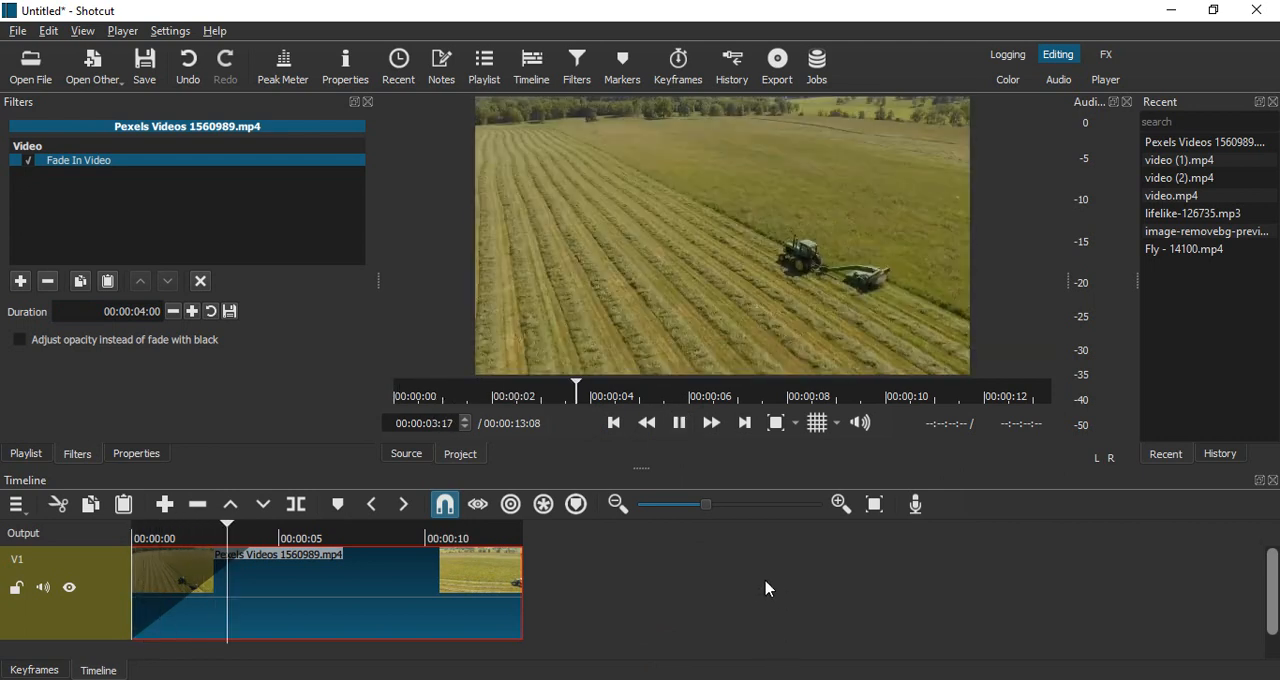
{"action": "left_click", "coordinate": [686, 428]}
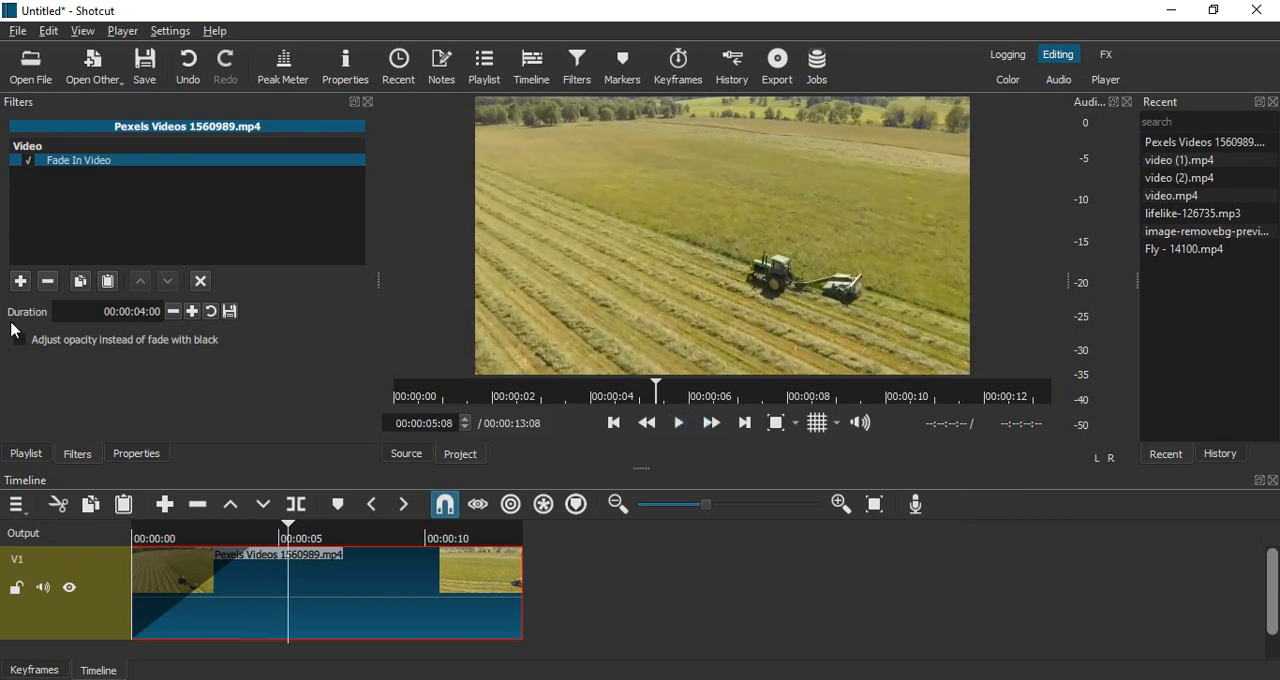
- Set the Fade In Video duration to 00:00:02:00 and play the clip from the start
{"action": "left_click", "coordinate": [140, 314]}
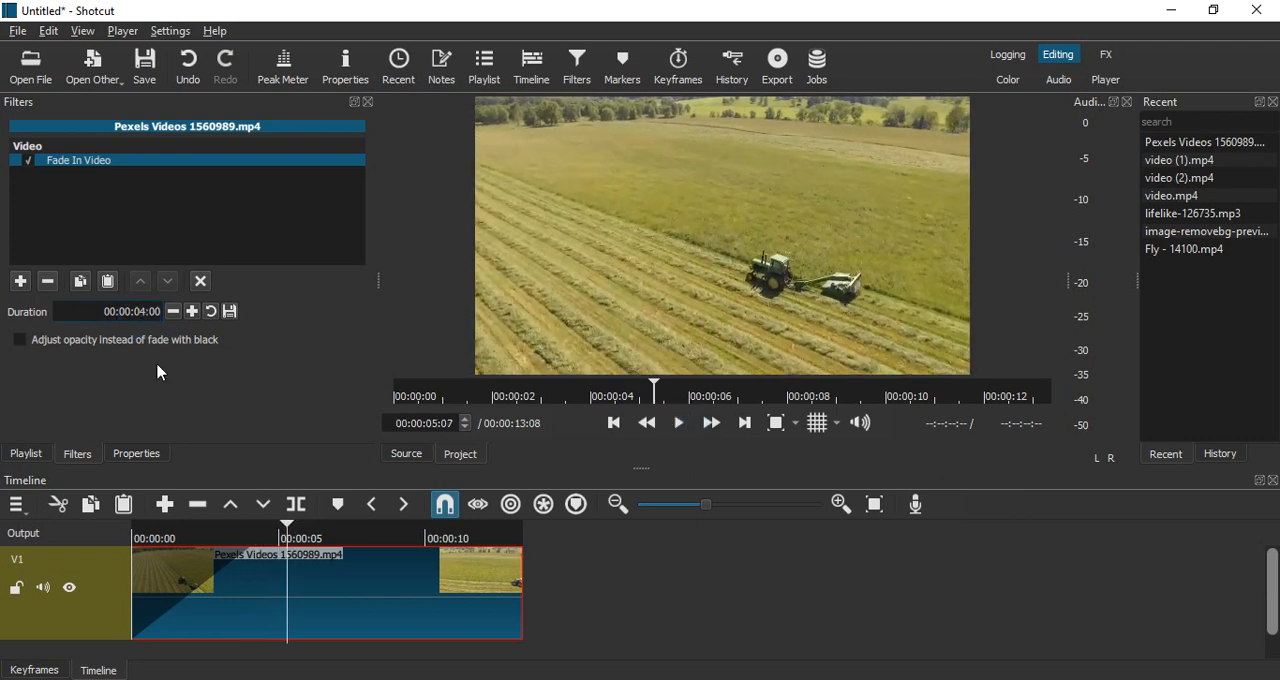
{"action": "key", "text": "BackSpace"}
{"action": "left_click", "coordinate": [723, 583]}
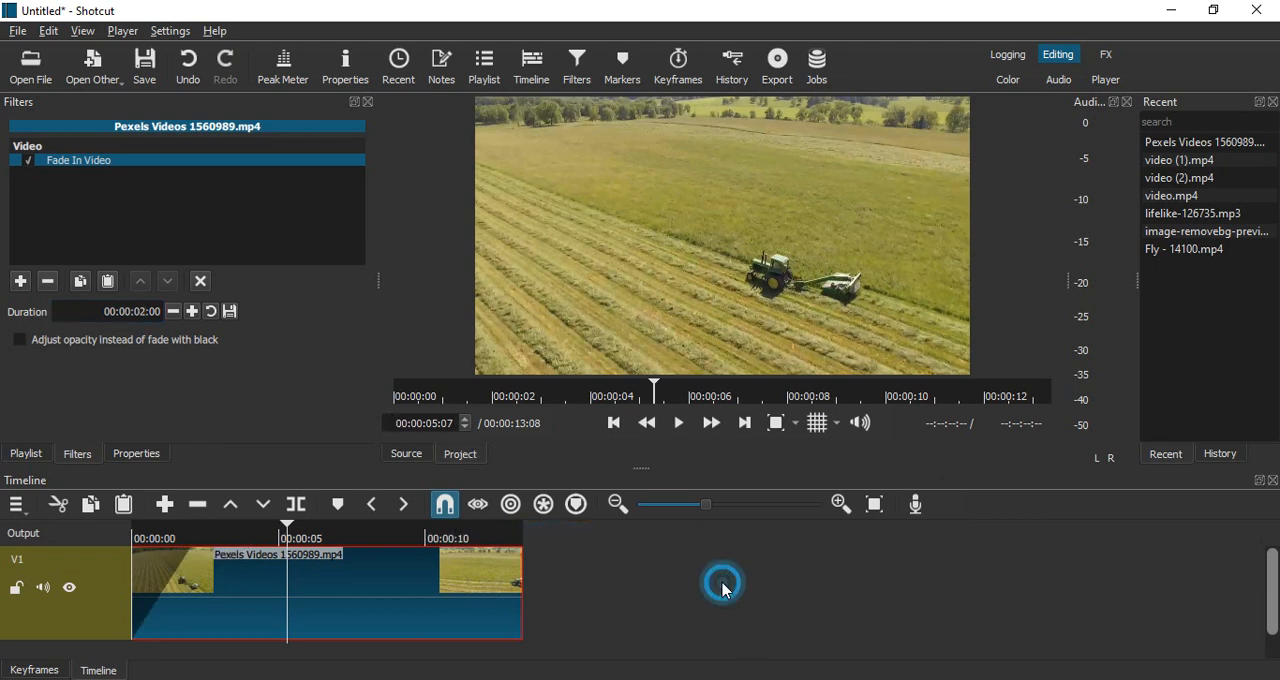
{"action": "left_click", "coordinate": [615, 423]}
{"action": "left_click", "coordinate": [679, 423]}
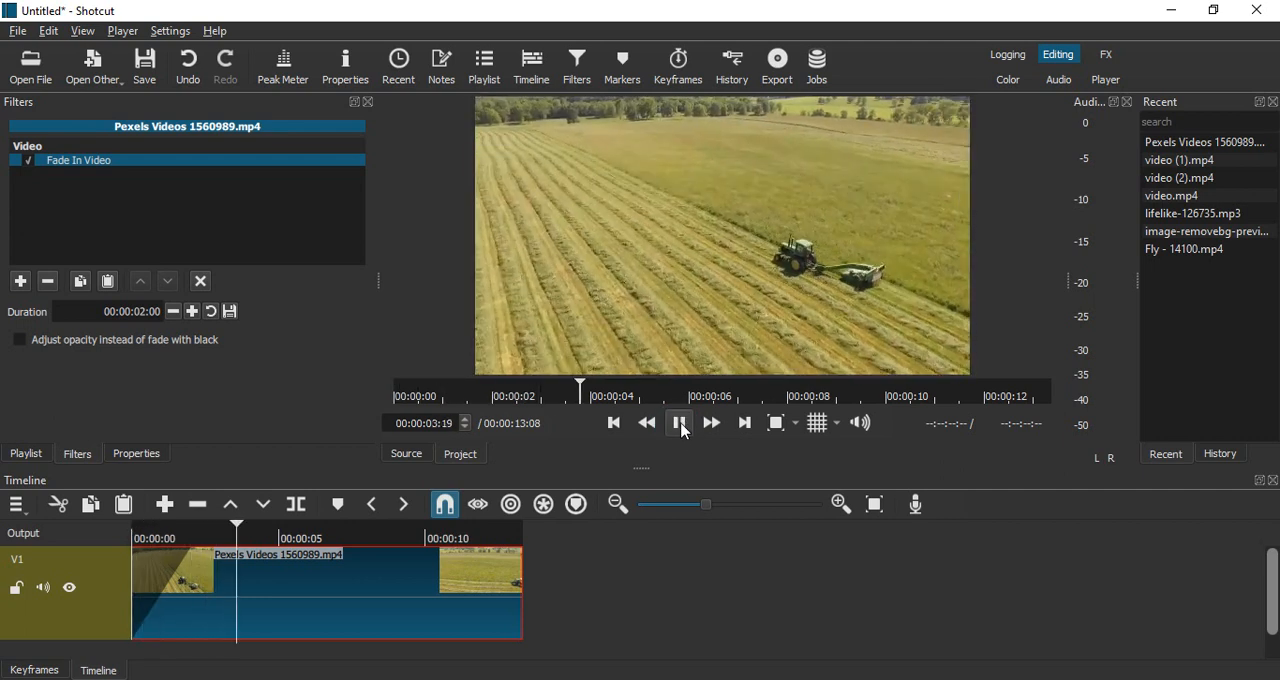
{"action": "left_click", "coordinate": [680, 424]}
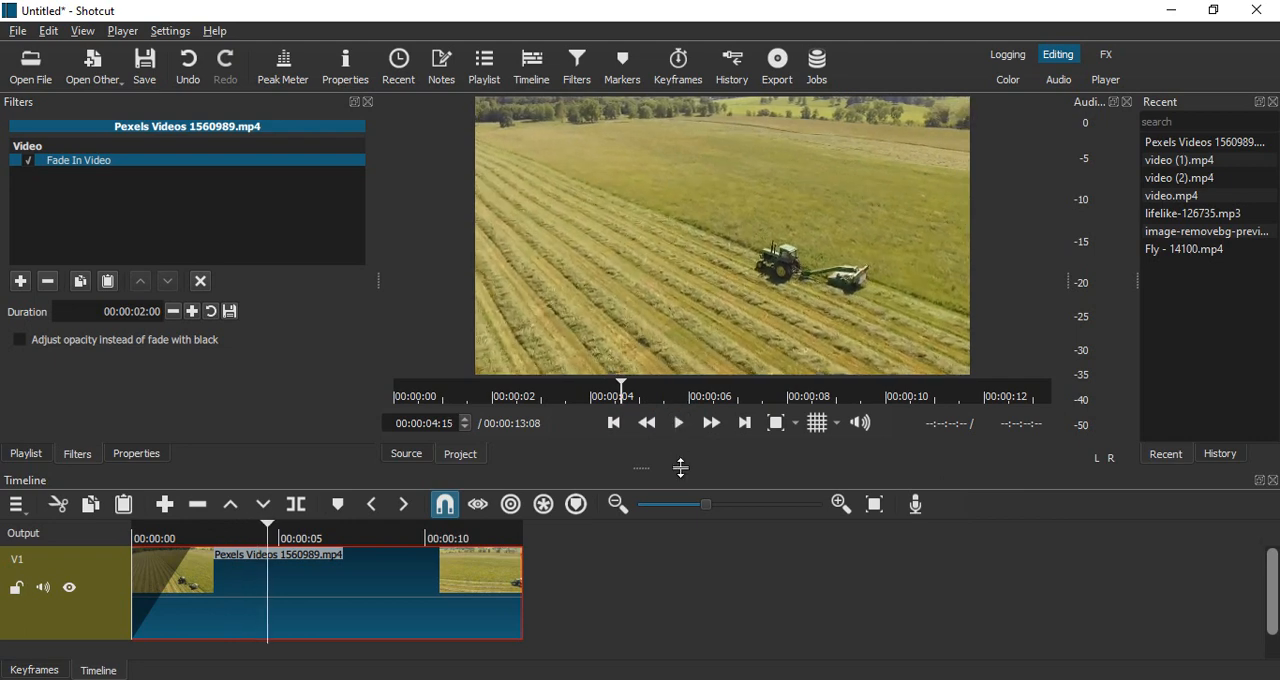
- Make the fade-in adjust opacity instead of fading with black, and preview it from the start
{"action": "left_click", "coordinate": [612, 426]}
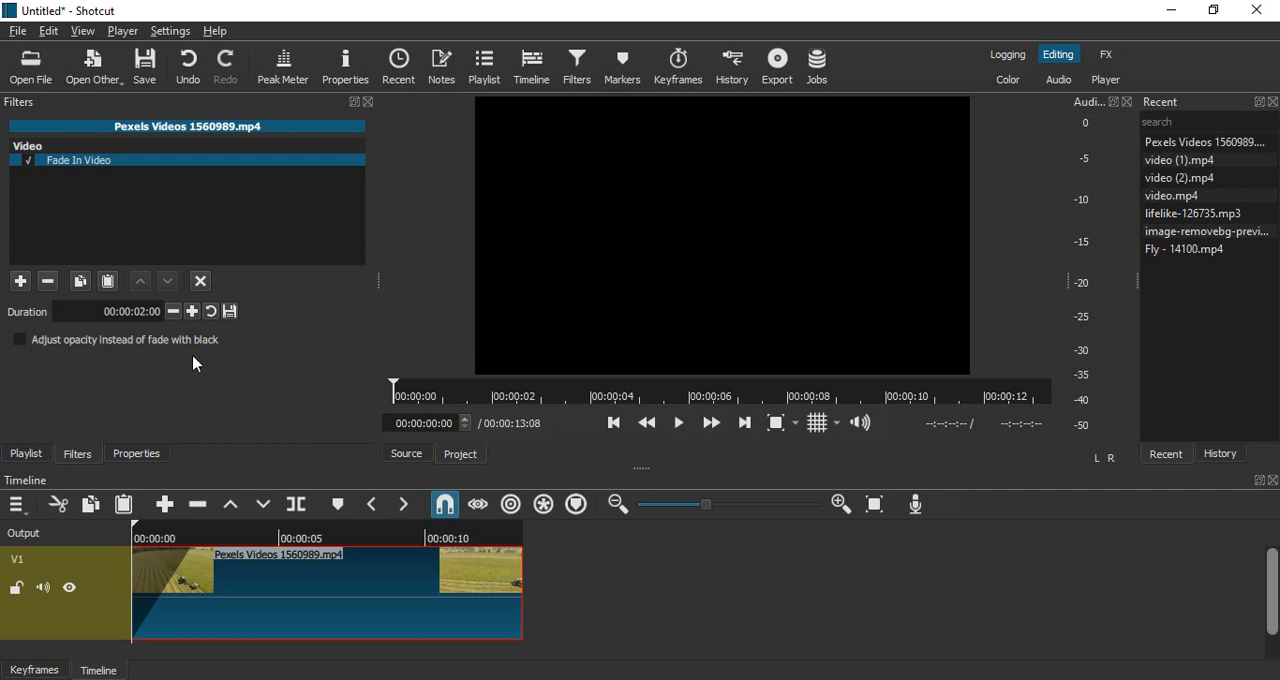
{"action": "left_click", "coordinate": [20, 339]}
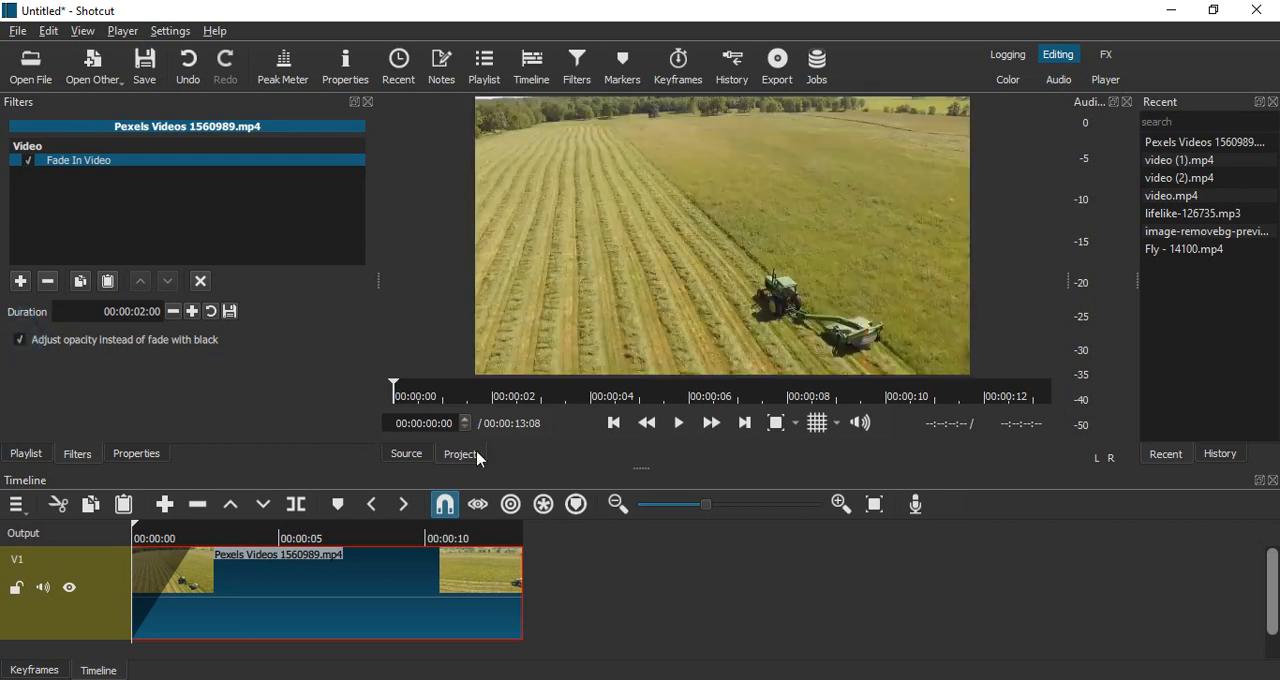
{"action": "left_click", "coordinate": [680, 423]}
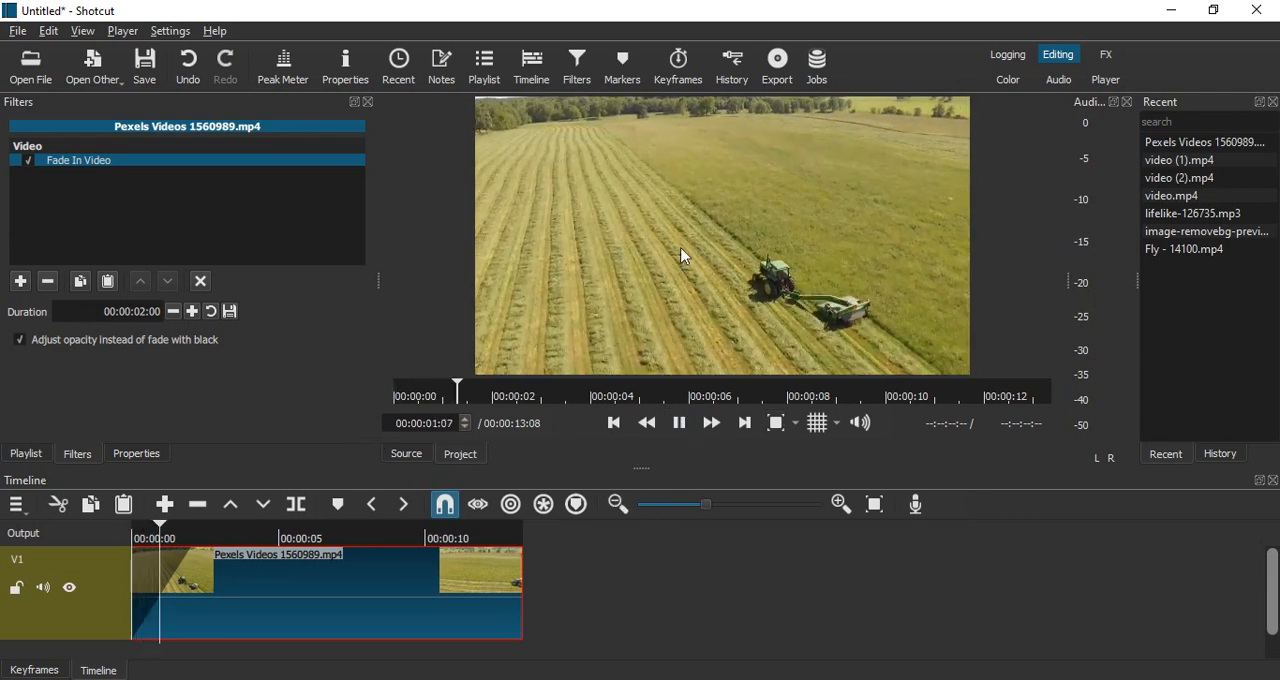
{"action": "left_click", "coordinate": [680, 423]}
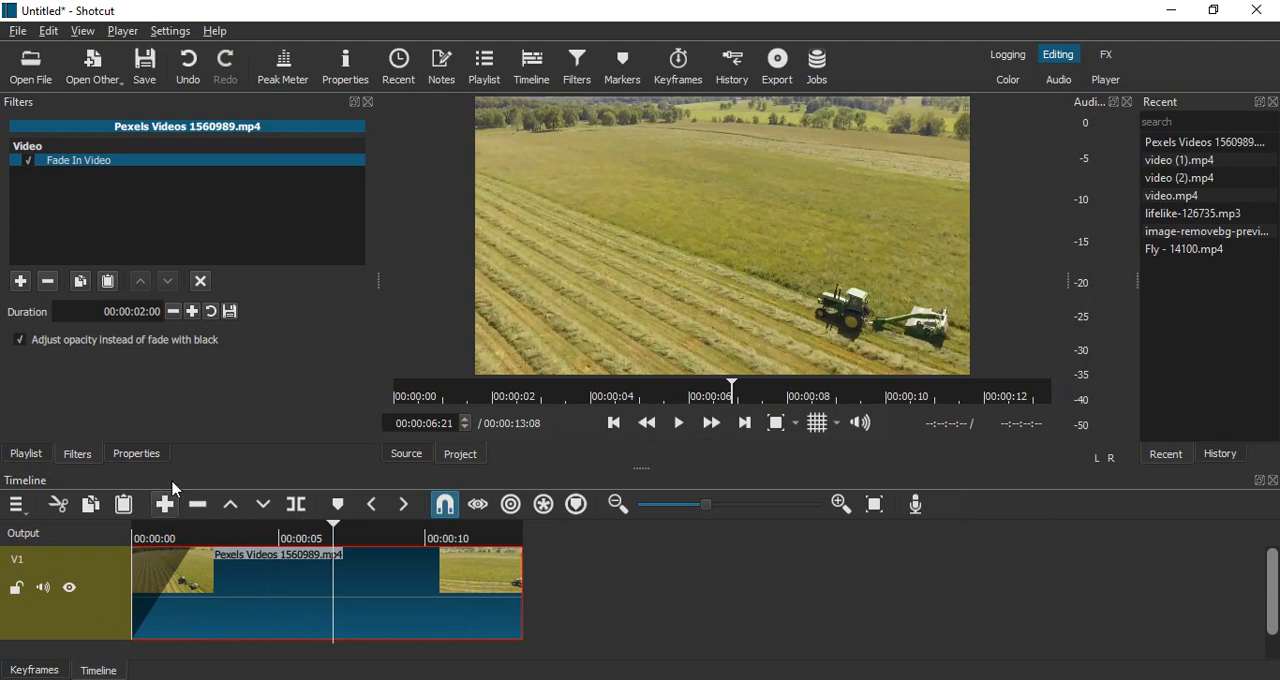
- Return the fade-in to fading with black by disabling the opacity adjustment, and replay the clip
{"action": "left_click", "coordinate": [20, 340]}
{"action": "left_click", "coordinate": [19, 340]}
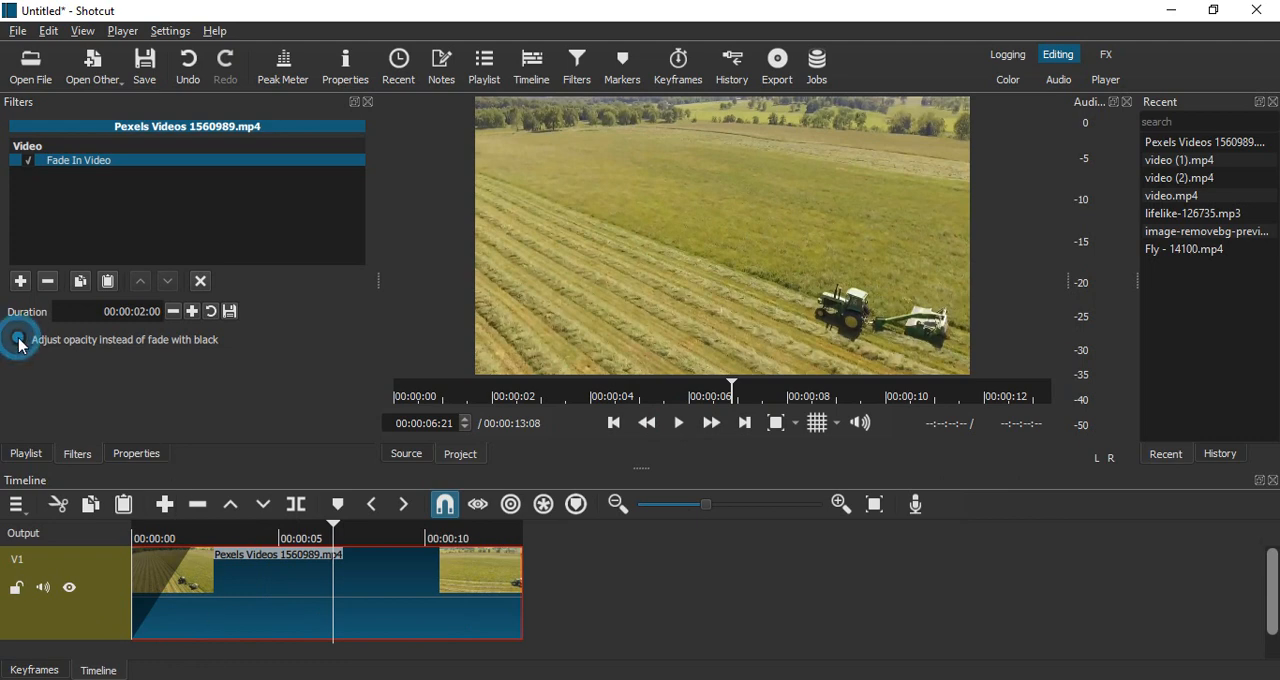
{"action": "left_click", "coordinate": [612, 422]}
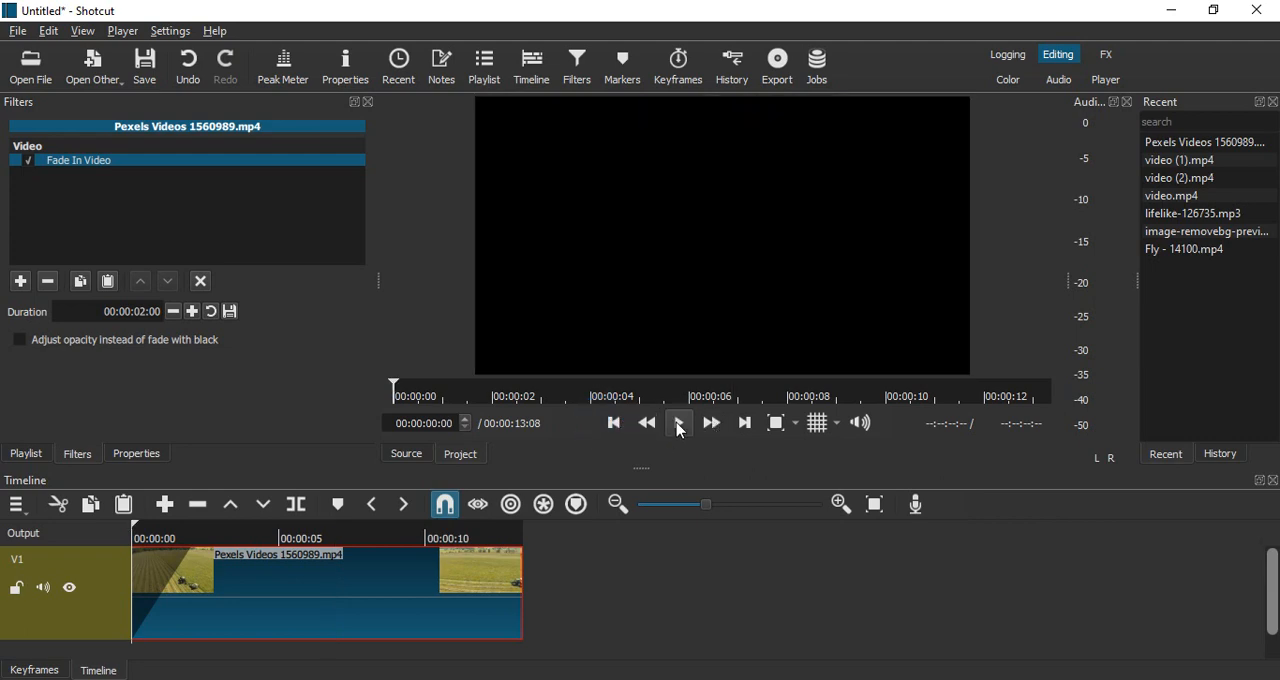
{"action": "left_click", "coordinate": [679, 424]}
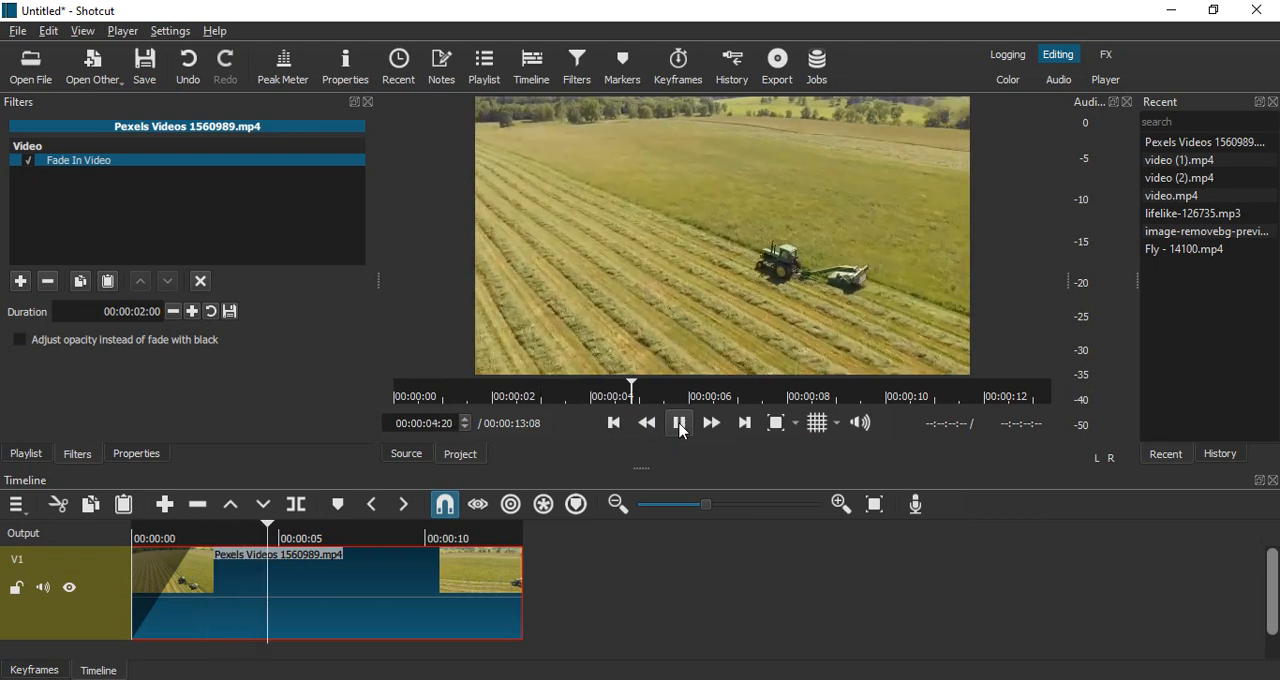
{"action": "left_click", "coordinate": [681, 428]}
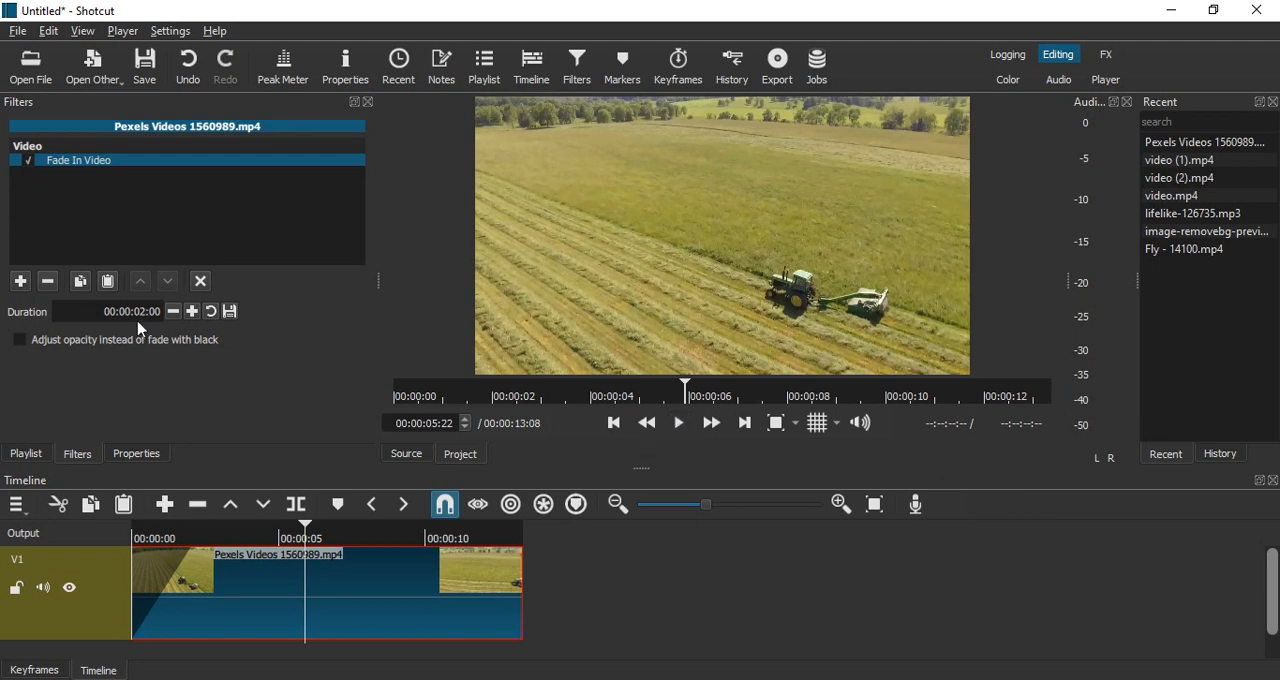
- Add the Fade Out Video filter to the same clip
{"action": "left_click", "coordinate": [22, 282]}
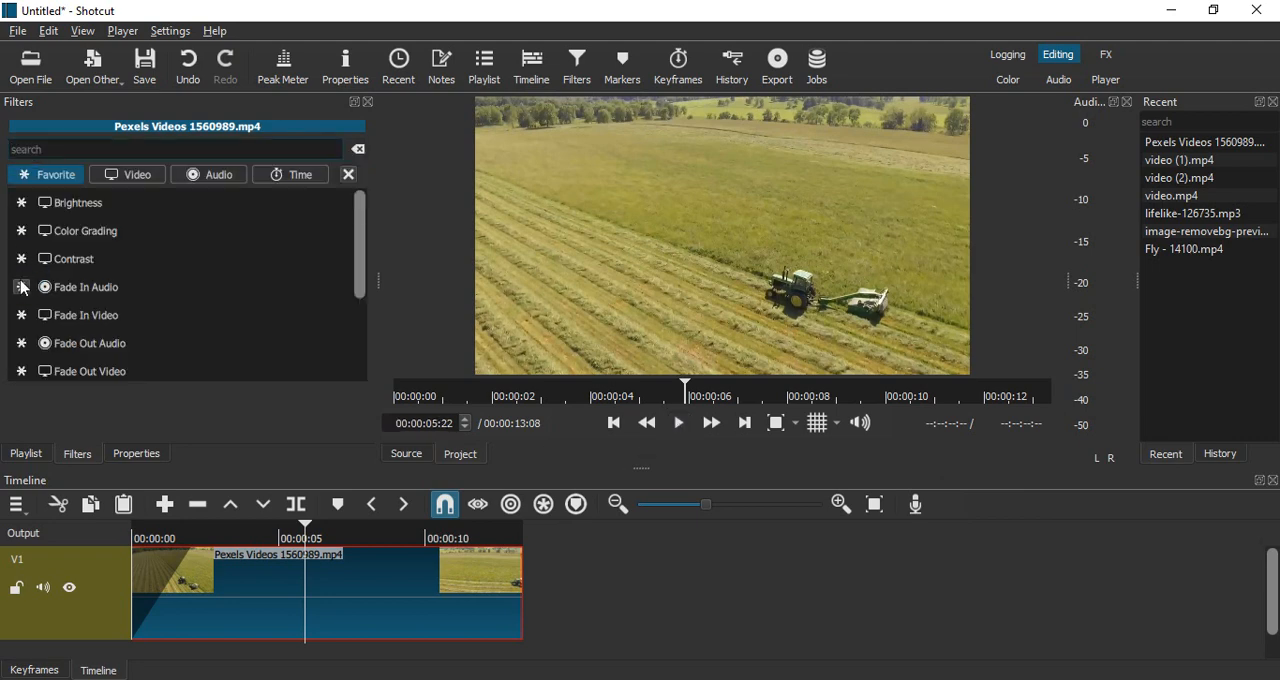
{"action": "type", "text": "fade out"}
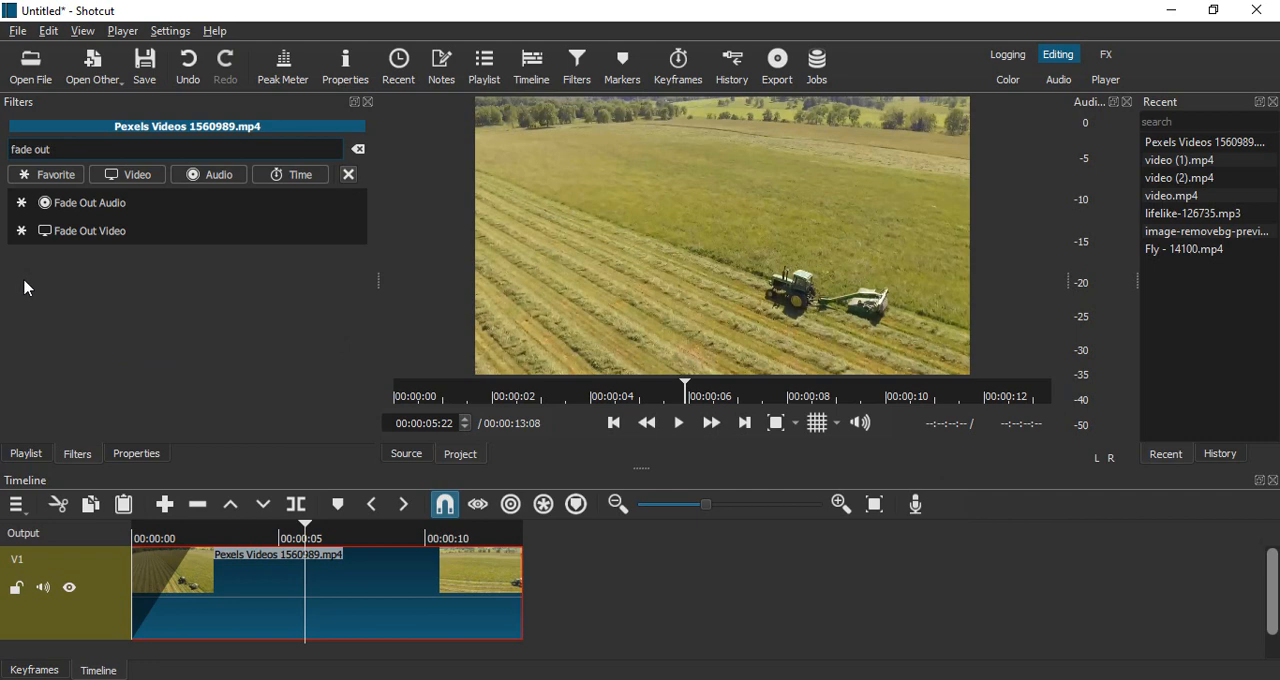
{"action": "left_click", "coordinate": [85, 232]}
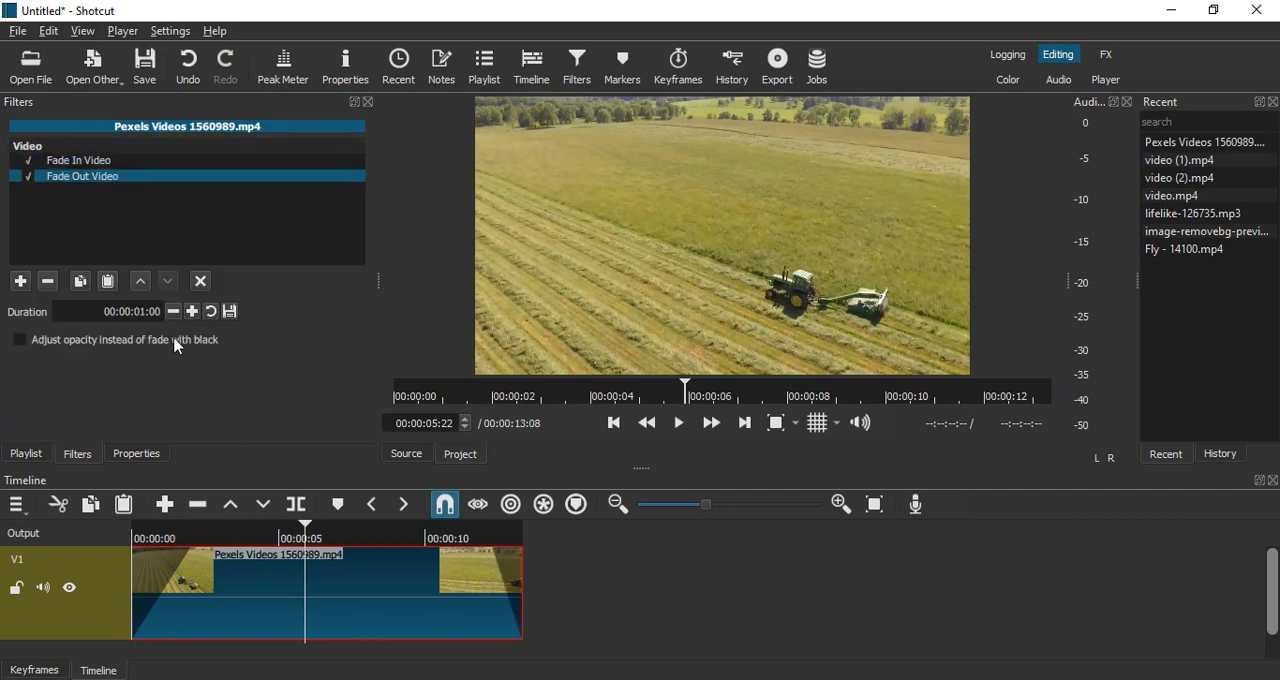
- Set the Fade Out Video duration to 00:00:02:00 and preview the end of the clip
{"action": "left_click", "coordinate": [141, 311]}
{"action": "left_click", "coordinate": [277, 426]}
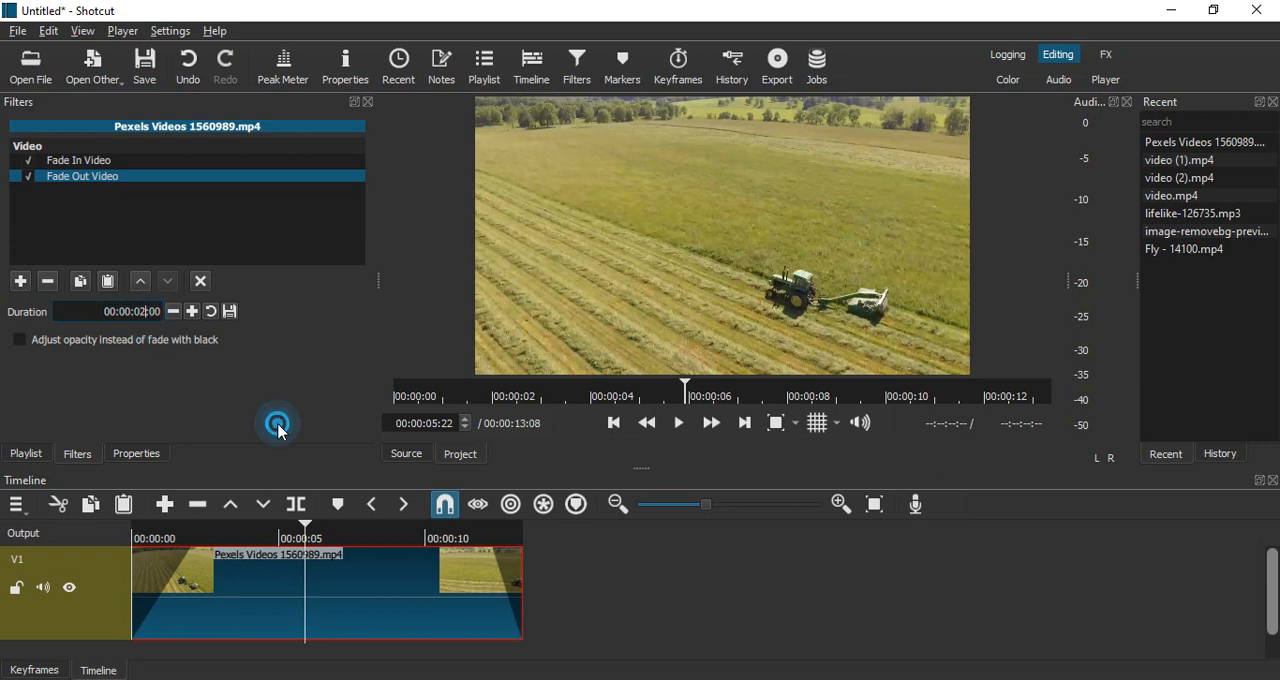
{"action": "left_click", "coordinate": [688, 430]}
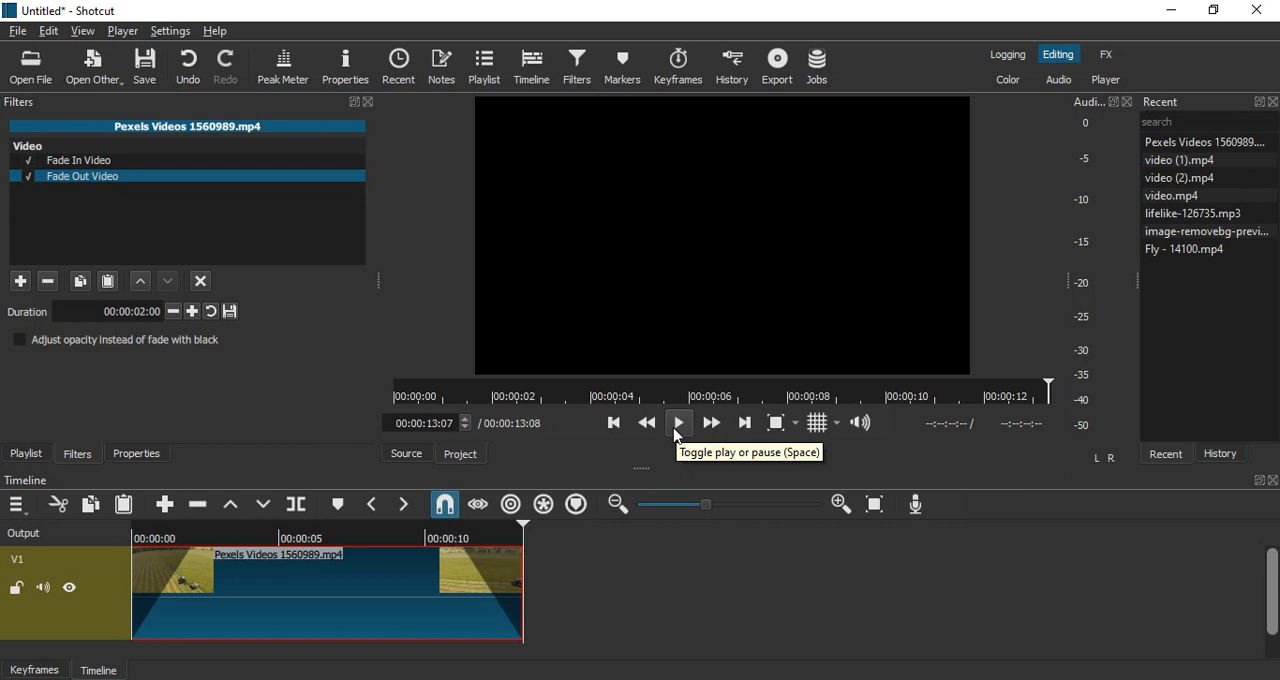
- Add a second video track to the timeline
{"action": "left_click", "coordinate": [88, 545]}
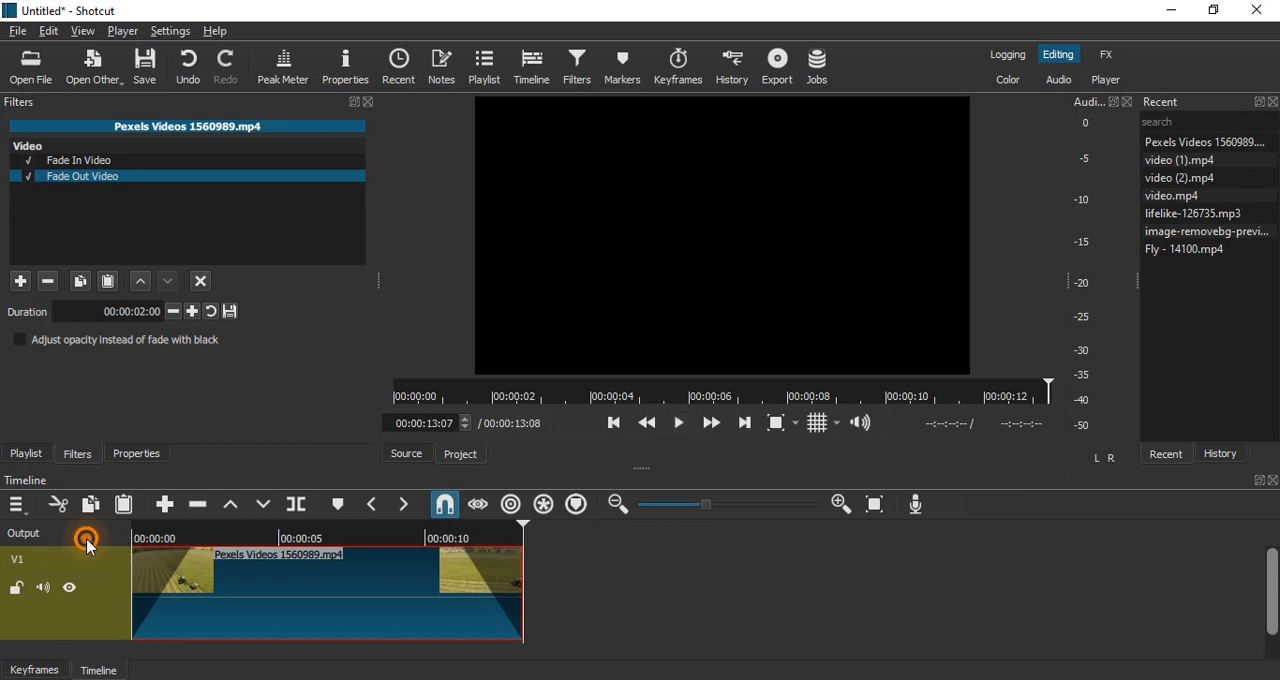
{"action": "right_click", "coordinate": [99, 586]}
{"action": "key", "text": "Escape"}
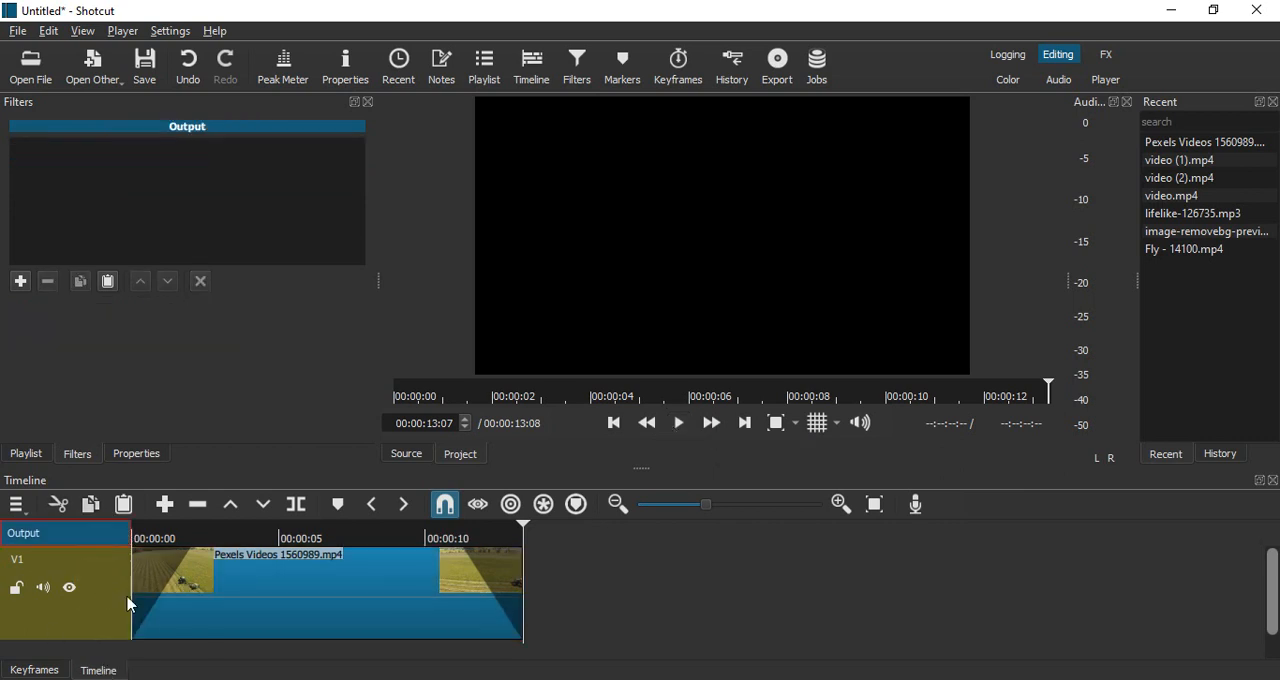
{"action": "right_click", "coordinate": [93, 556]}
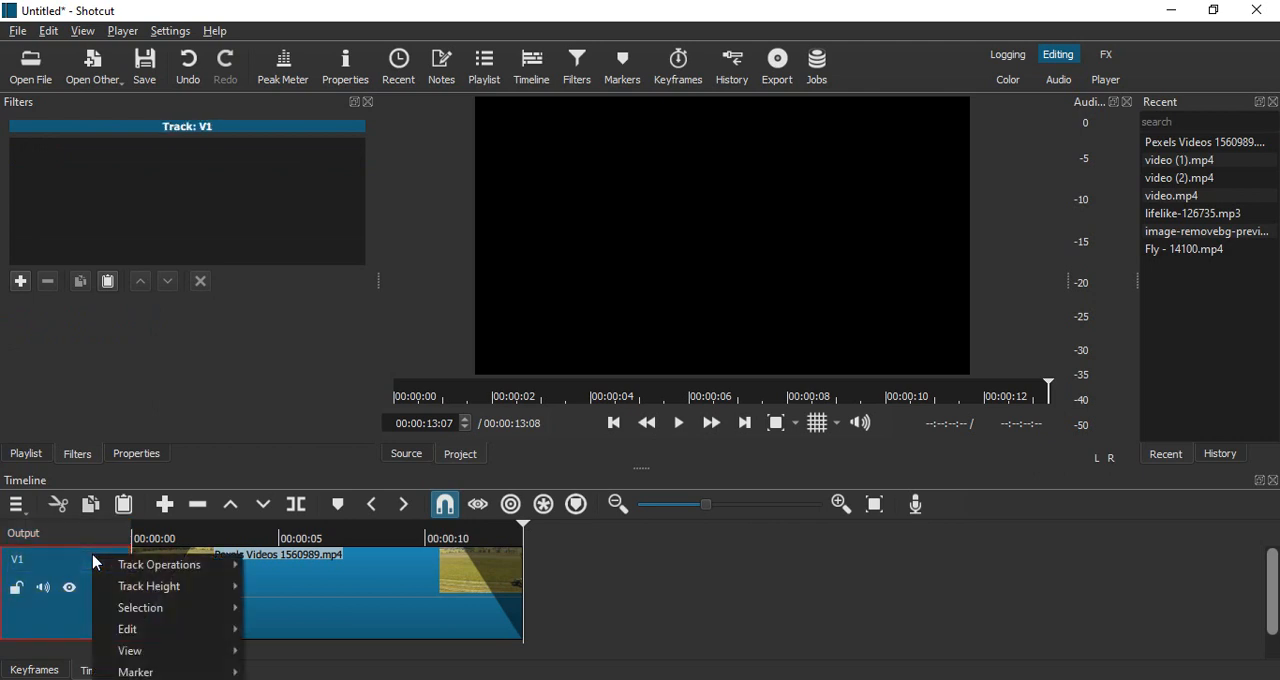
{"action": "mouse_move", "coordinate": [125, 565]}
{"action": "left_click", "coordinate": [291, 535]}
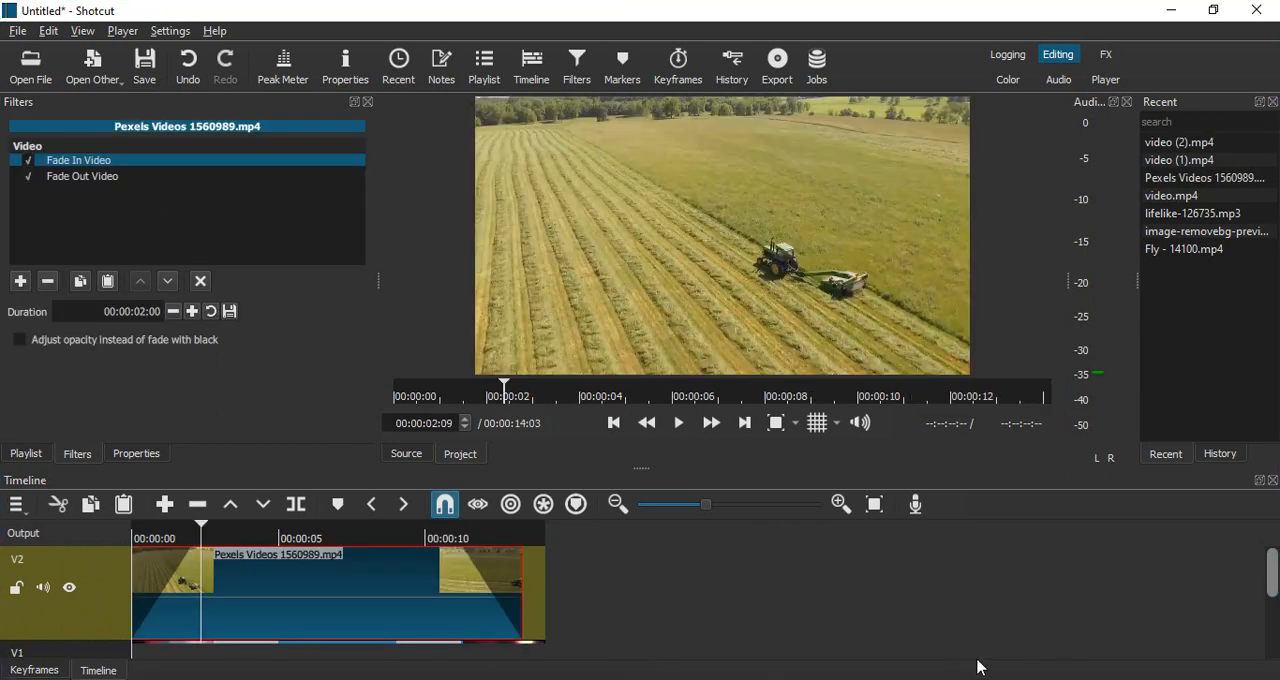
- Preview the fade-in from black on the V2 clip by playing the timeline from its start, and pause after the fade
{"action": "left_click_drag", "start_coordinate": [1272, 578], "coordinate": [1249, 621]}
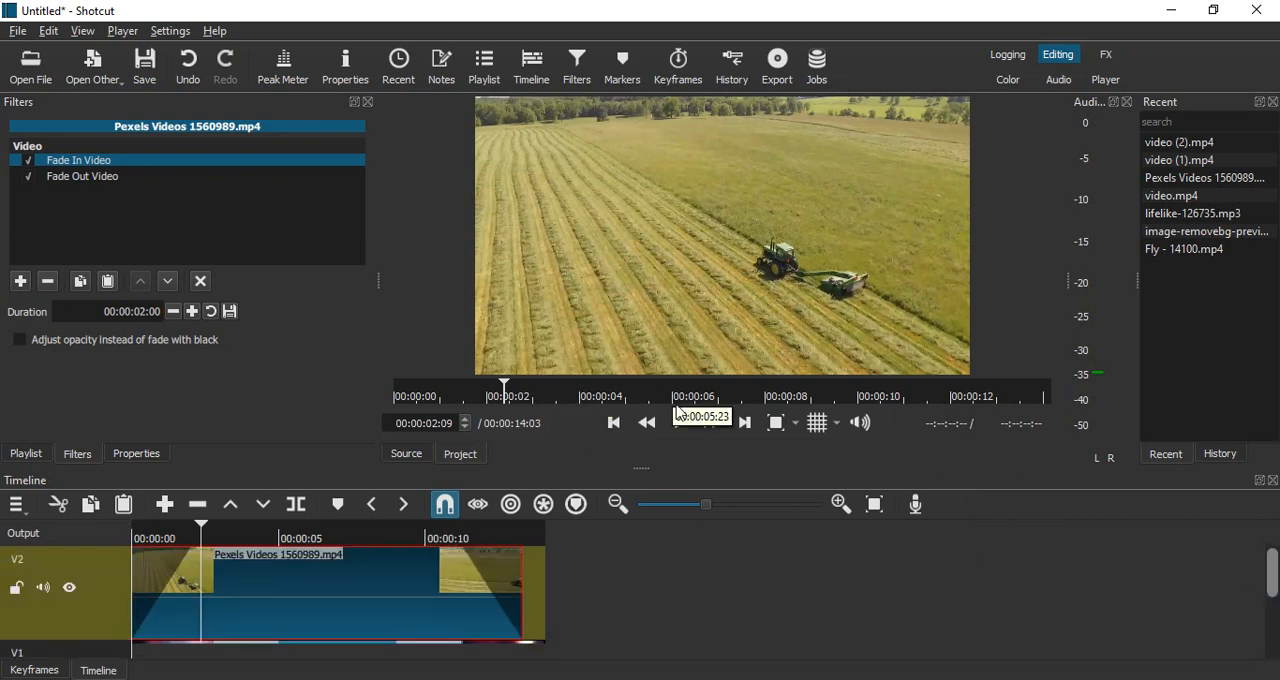
{"action": "left_click", "coordinate": [614, 423]}
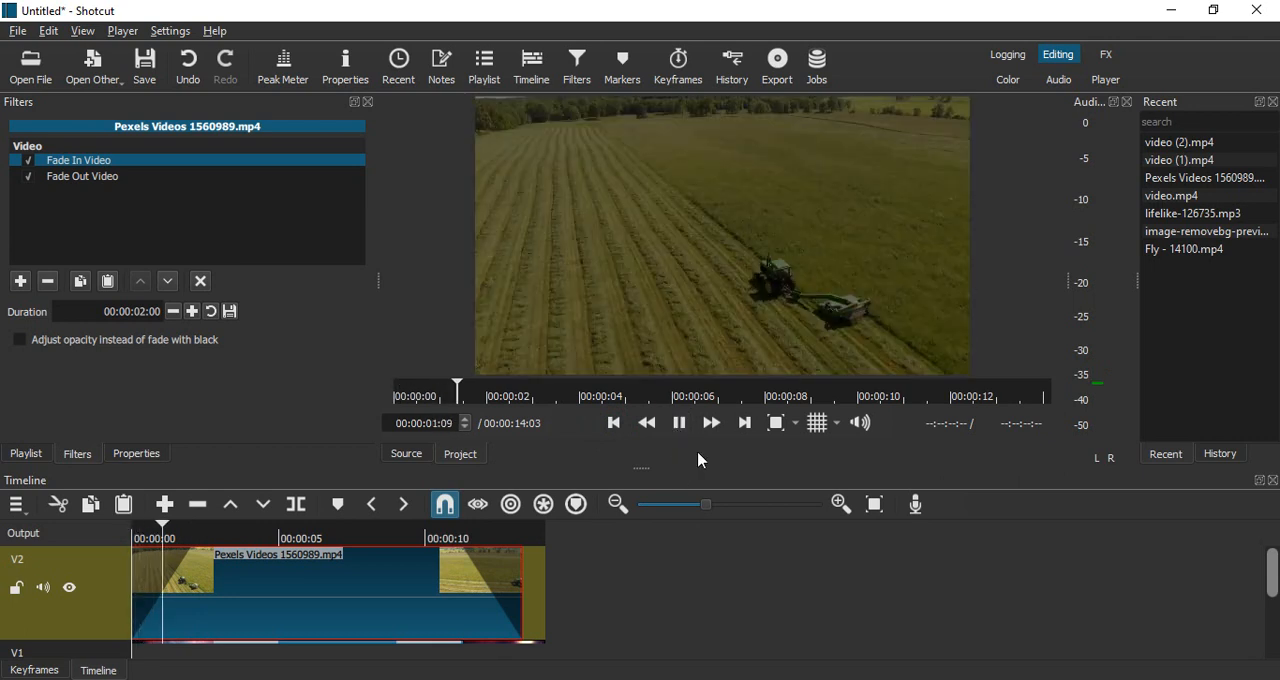
{"action": "left_click", "coordinate": [680, 423]}
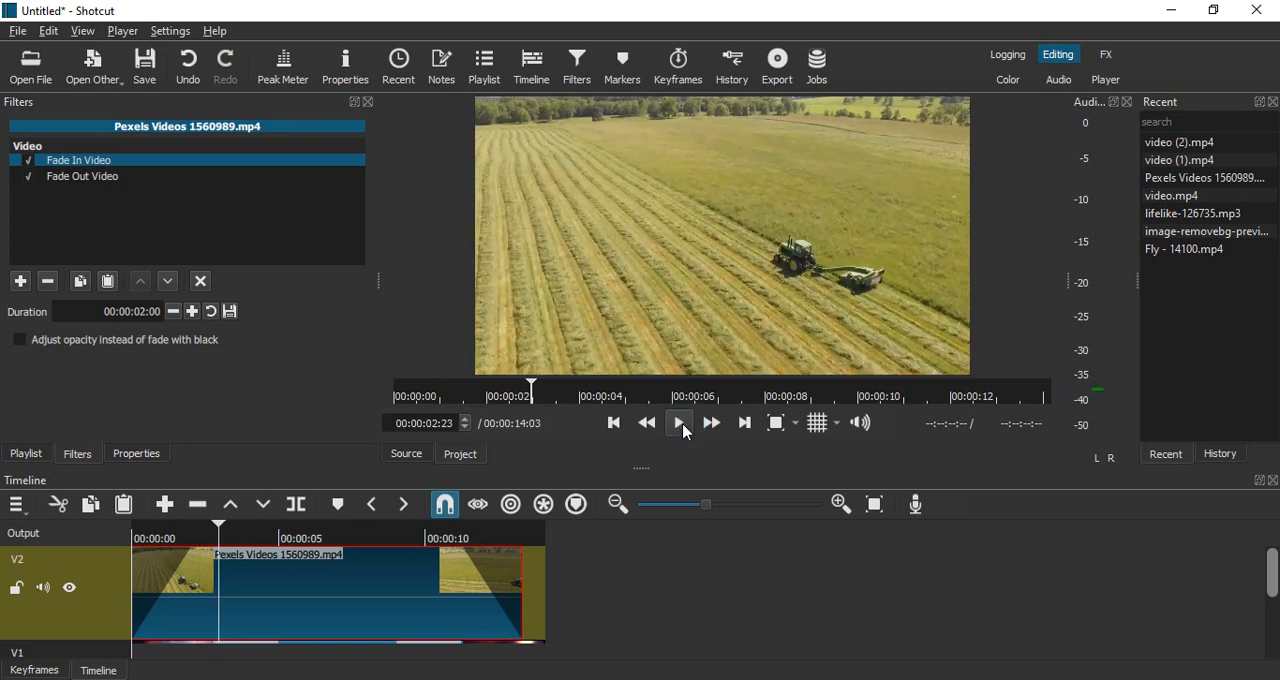
- Set the Fade In Video filter to adjust opacity instead of fading with black, and return to the timeline's start for a preview
{"action": "left_click", "coordinate": [20, 341]}
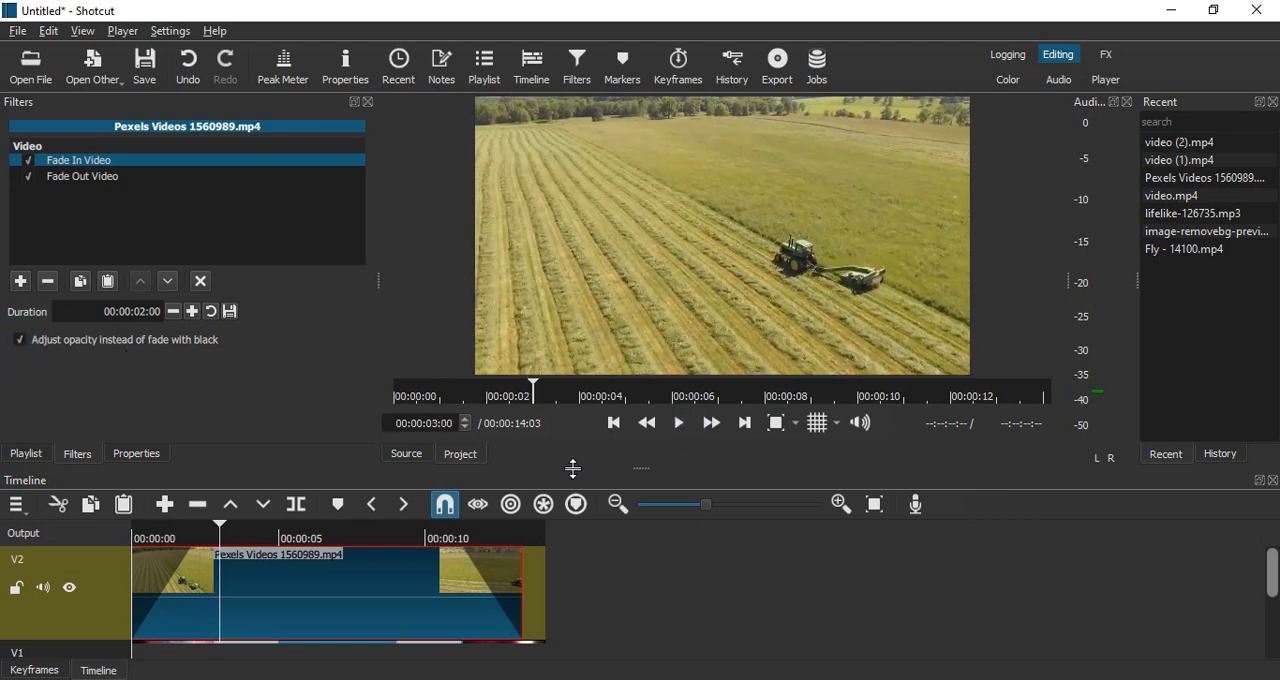
{"action": "left_click", "coordinate": [614, 424]}
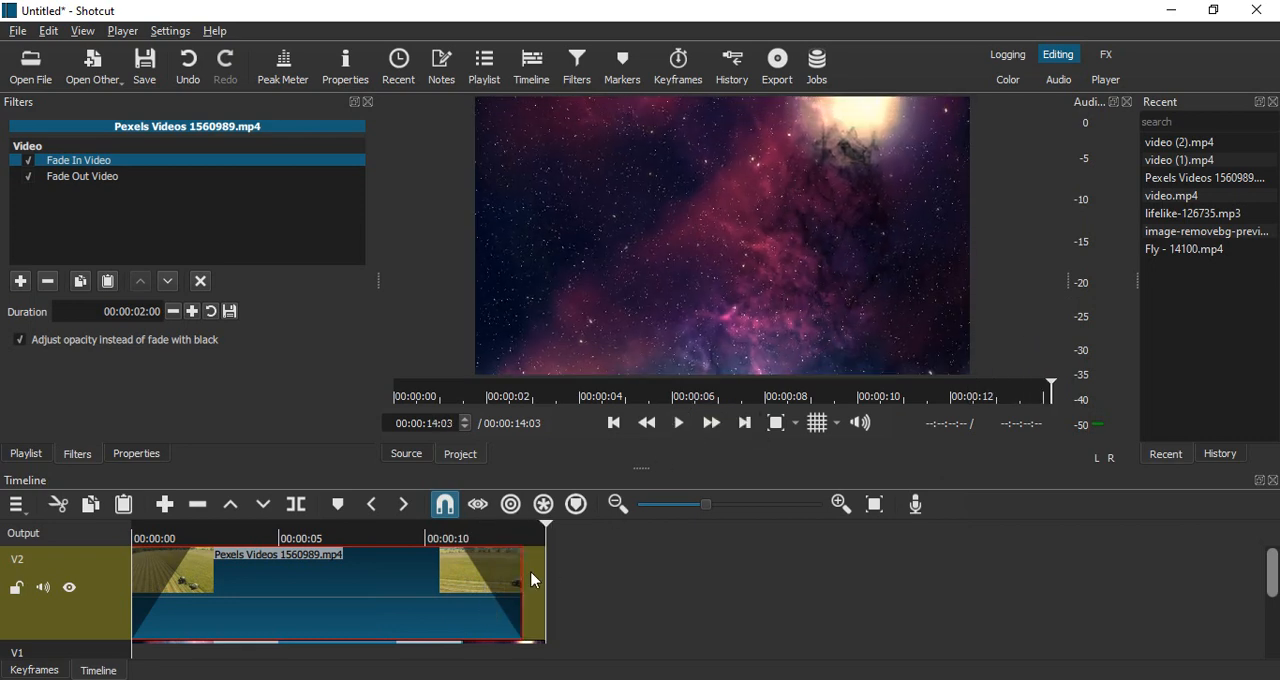
- Set the Fade Out Video filter to adjust opacity instead of fading with black, and play from about 00:00:10:00 to preview it
{"action": "left_click", "coordinate": [82, 178]}
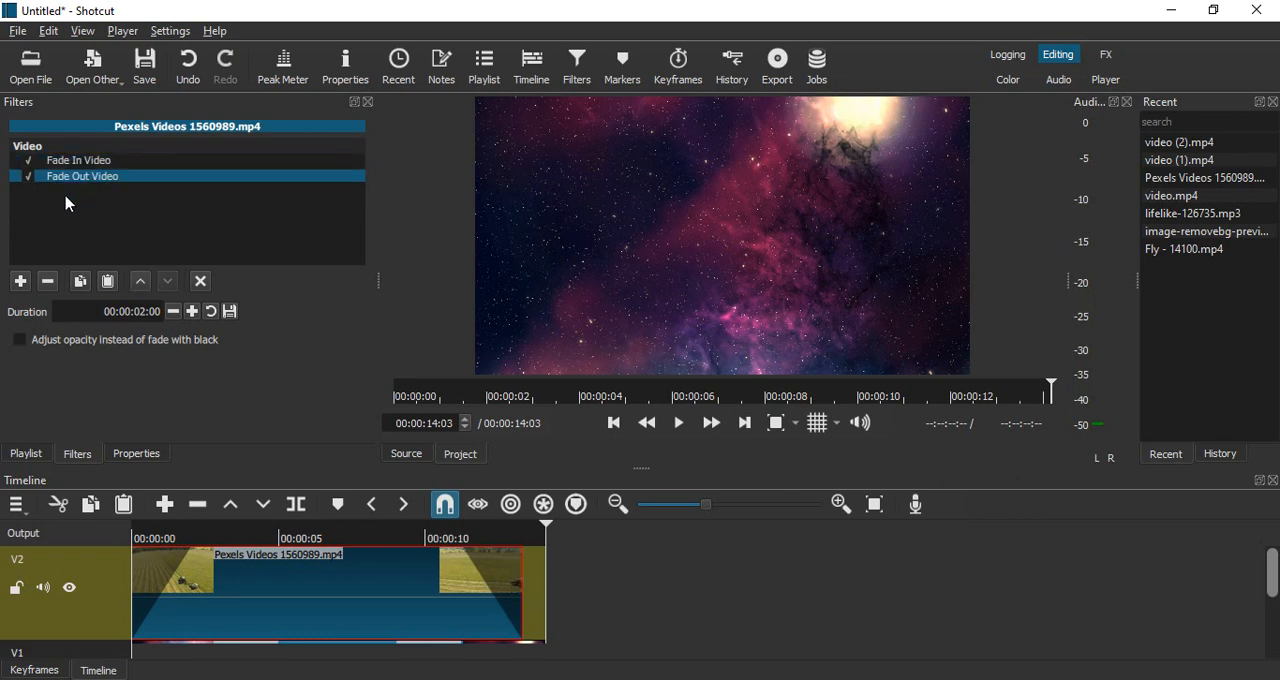
{"action": "left_click", "coordinate": [18, 340]}
{"action": "left_click_drag", "start_coordinate": [491, 526], "coordinate": [430, 530]}
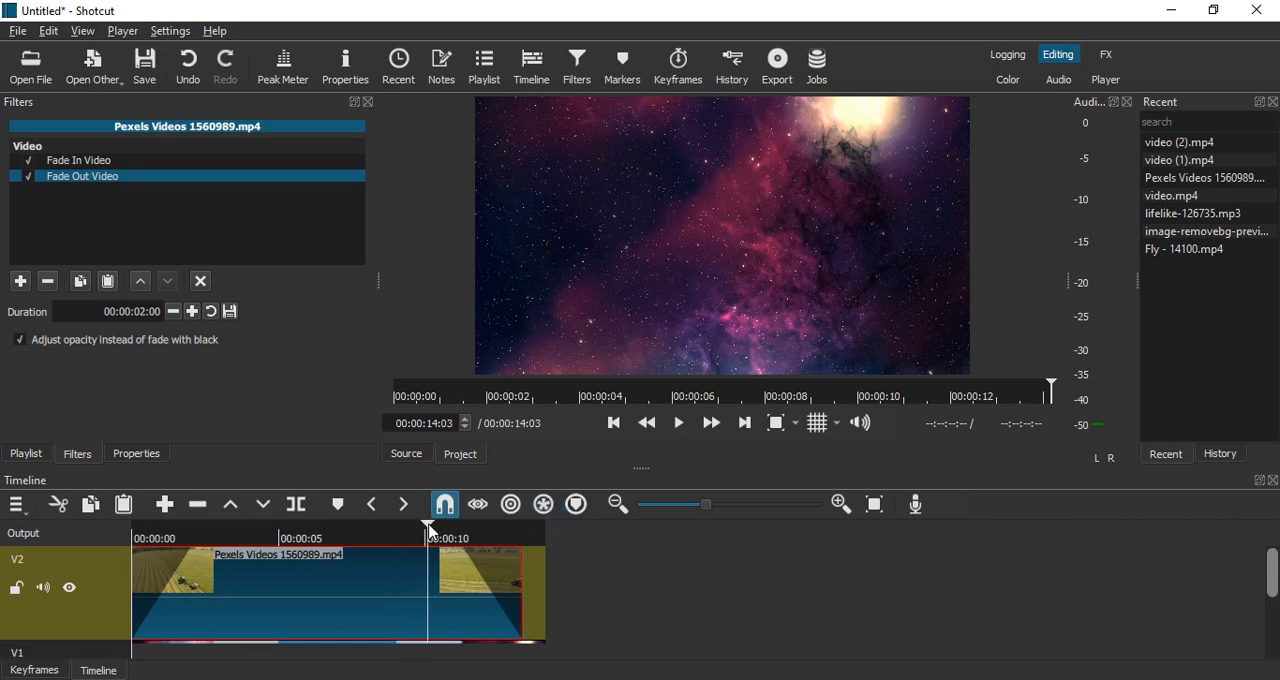
{"action": "left_click", "coordinate": [679, 423]}
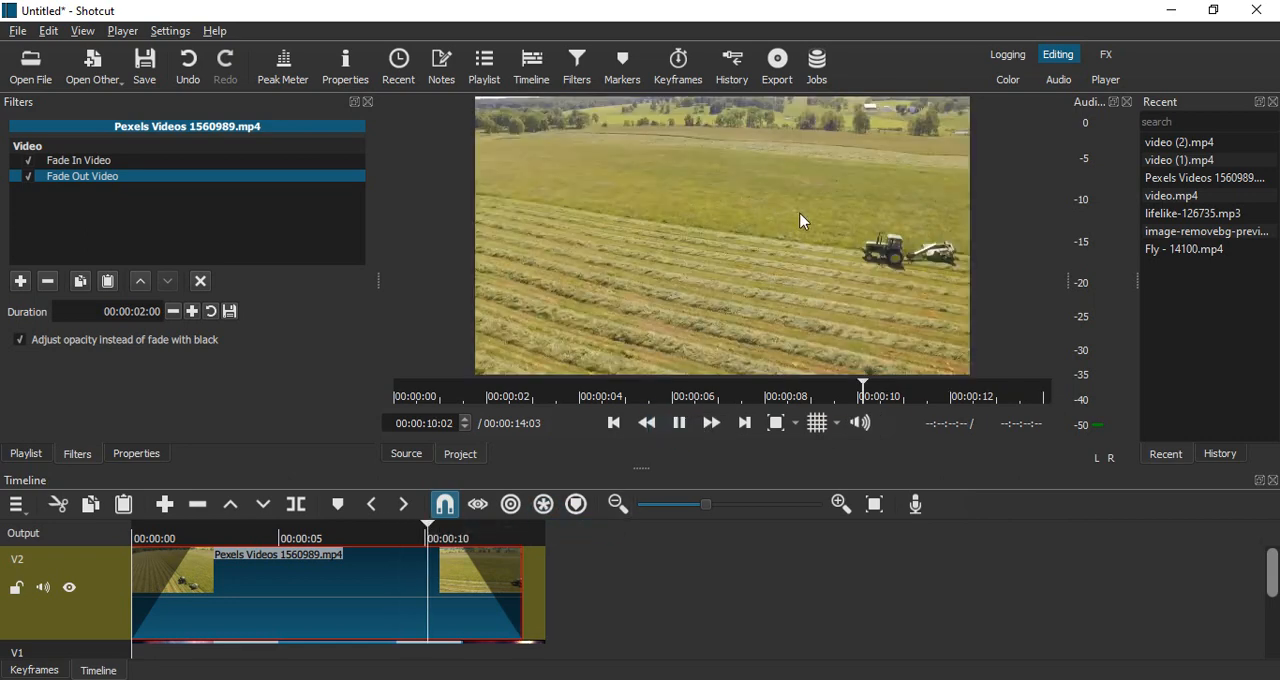